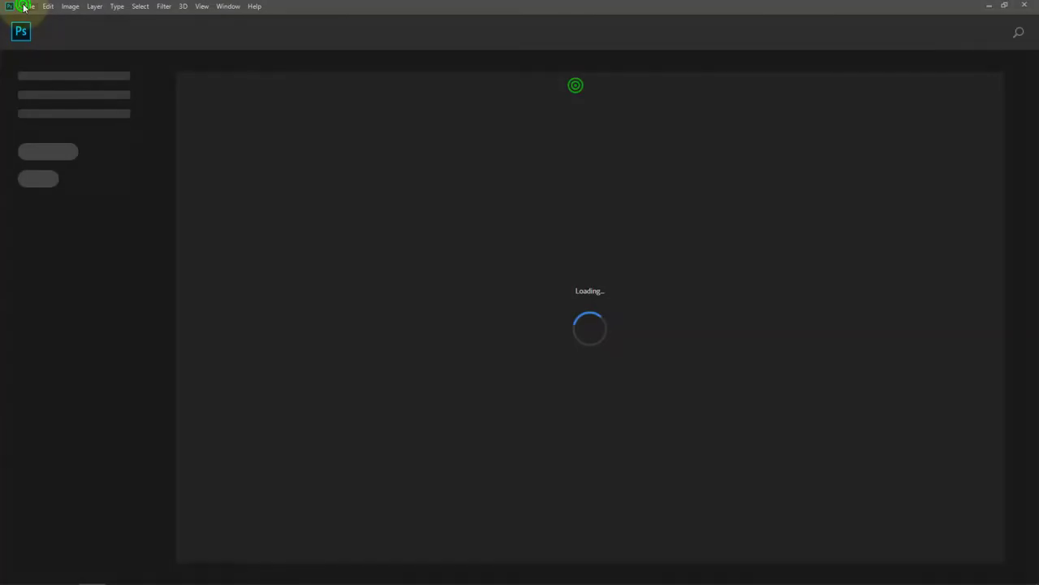
Step: Open the suit image 1.png
click(29, 6)
click(34, 30)
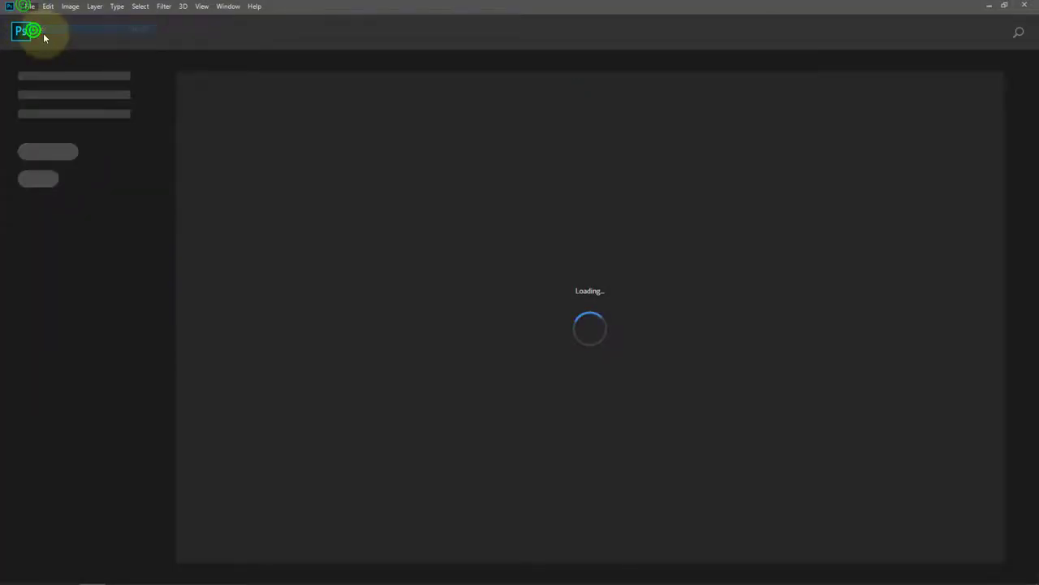
click(359, 166)
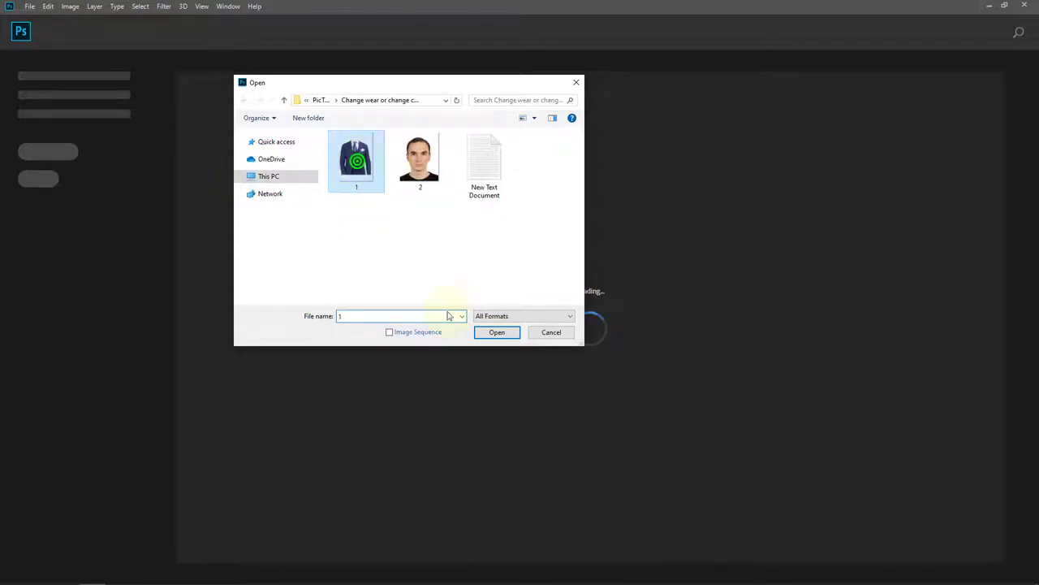
click(496, 331)
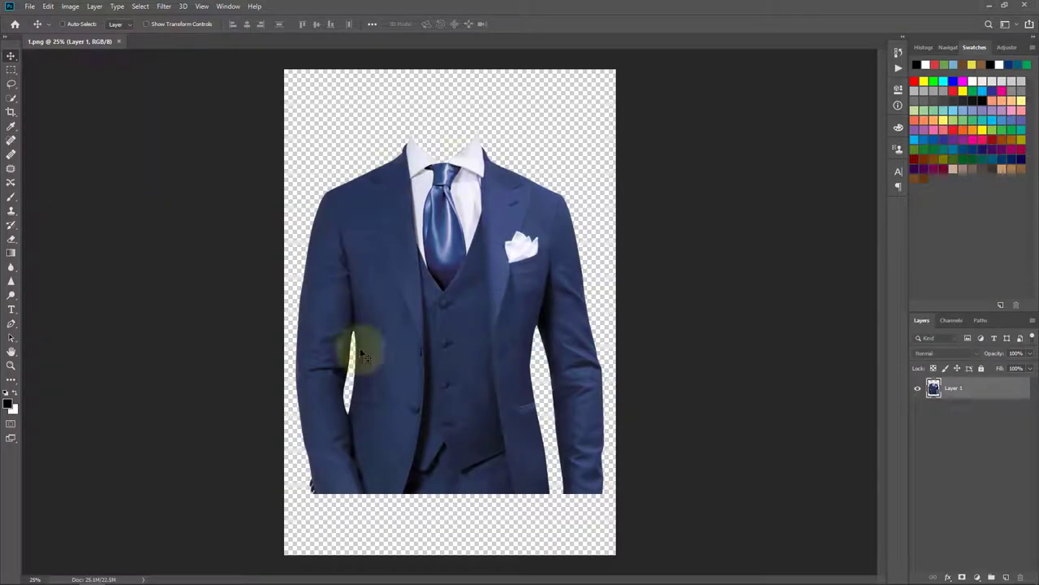
Step: Add a white-filled layer beneath the suit, then select Layer 1
click(11, 58)
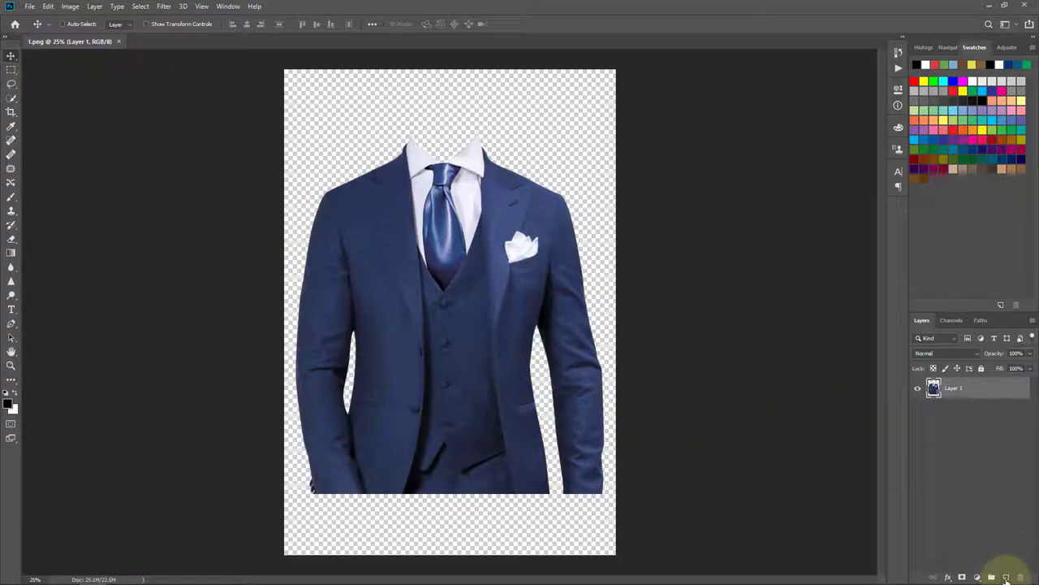
drag(954, 388, 988, 413)
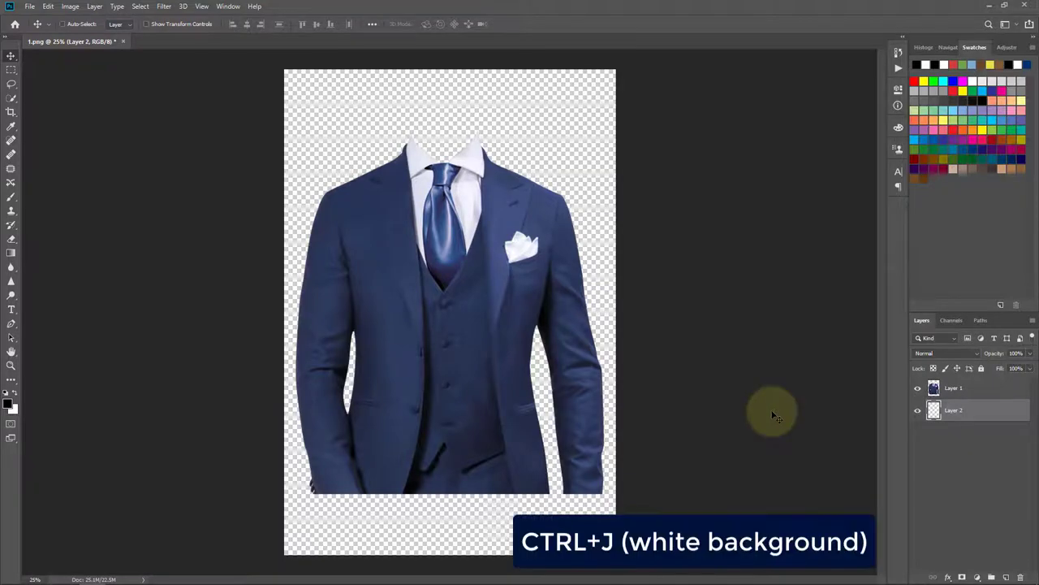
key(ctrl+BackSpace)
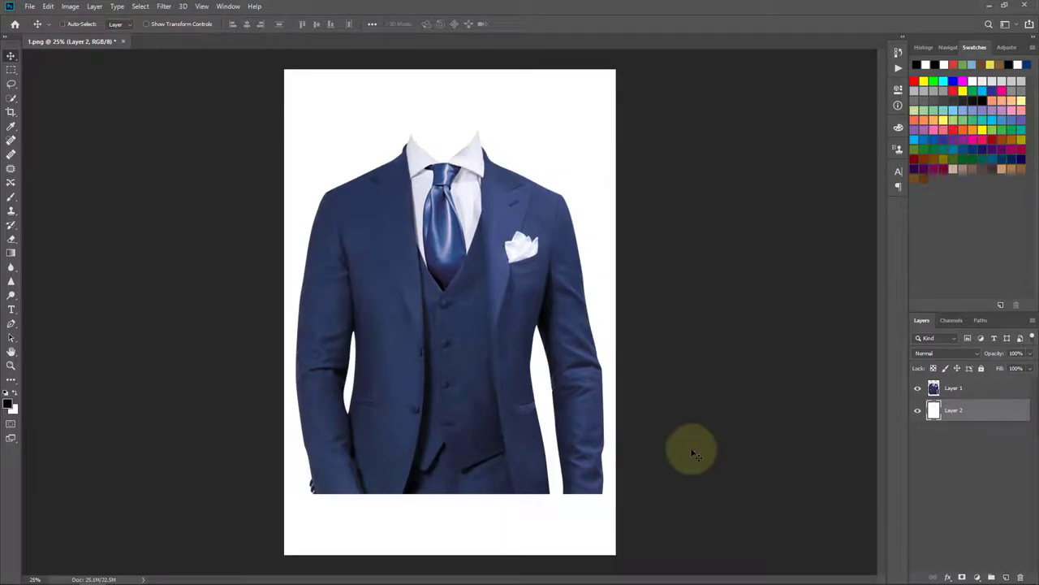
alt+click(489, 316)
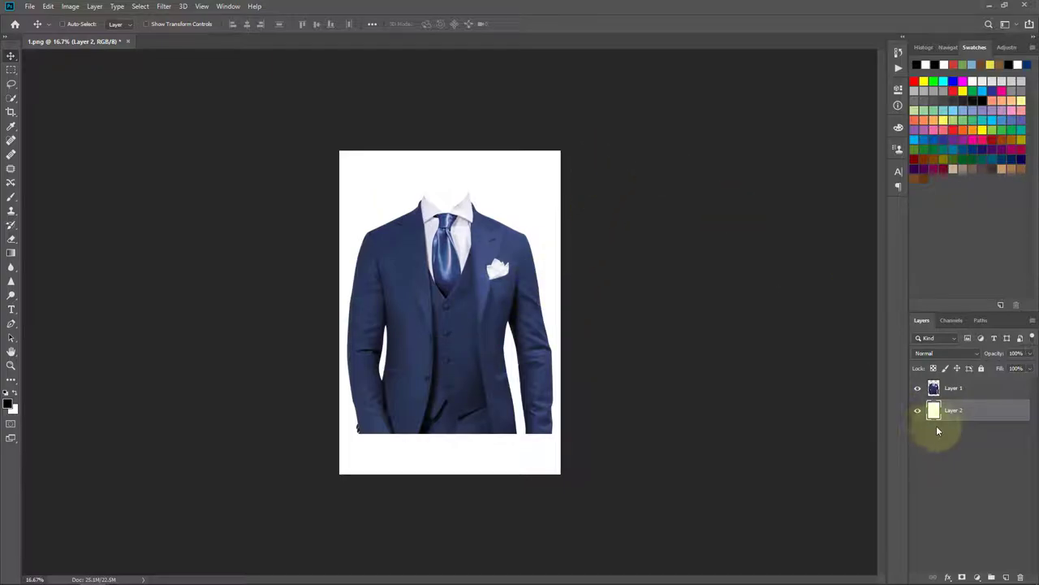
click(955, 387)
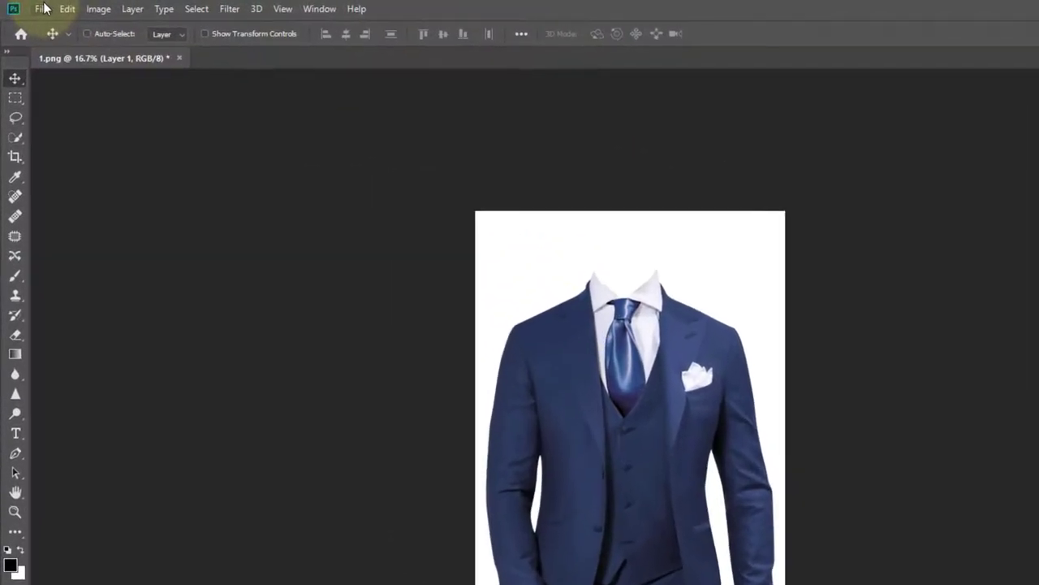
Step: Place the portrait photo 2 as an embedded layer and commit it
click(31, 7)
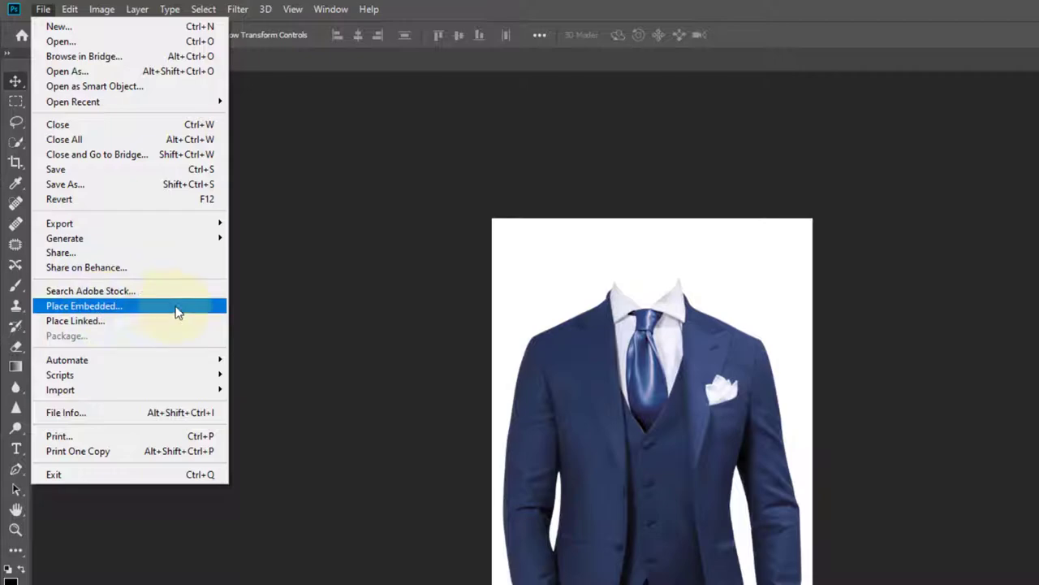
click(124, 306)
click(609, 234)
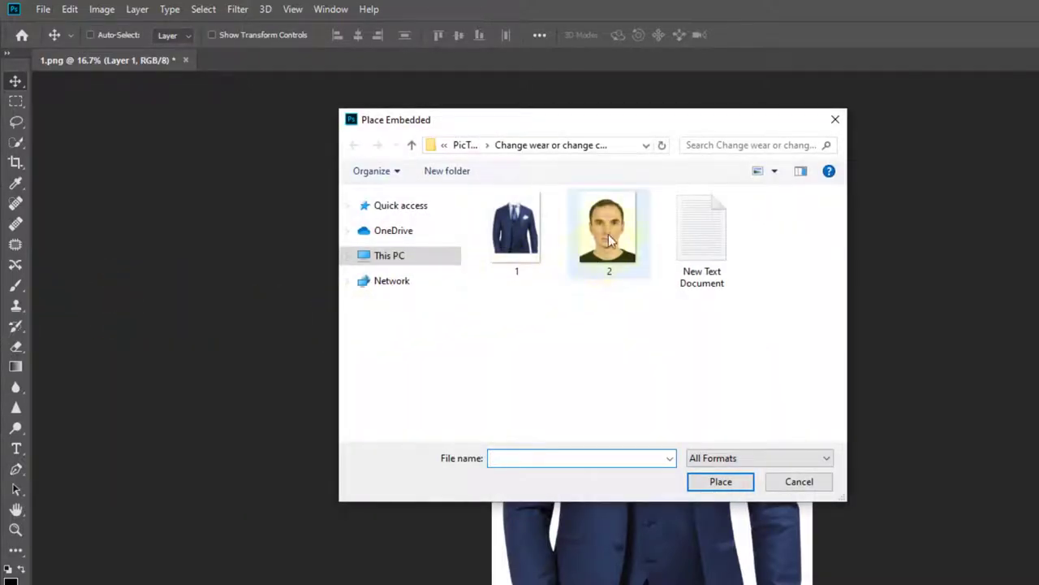
click(710, 484)
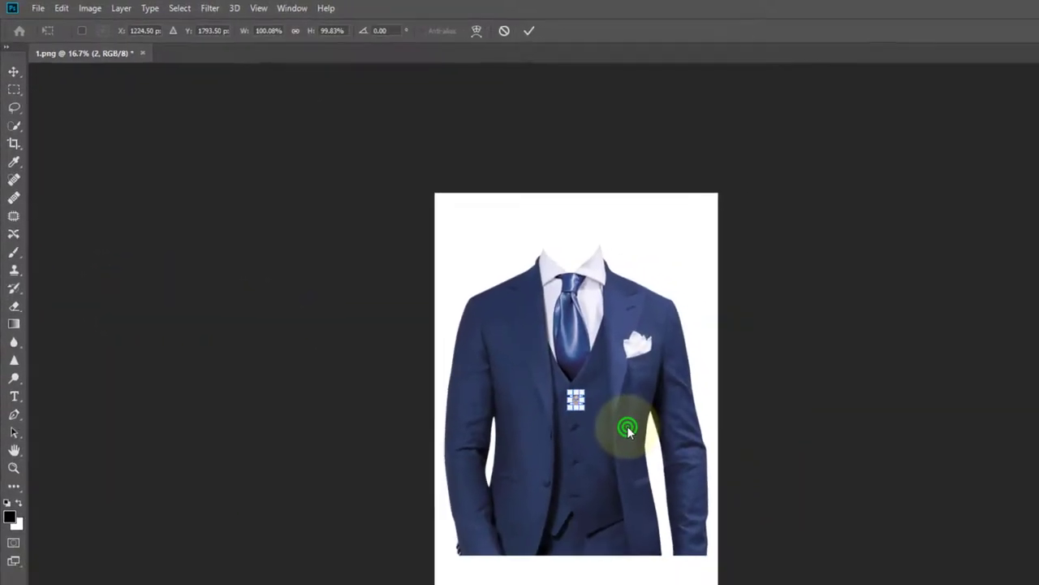
key(ctrl+plus)
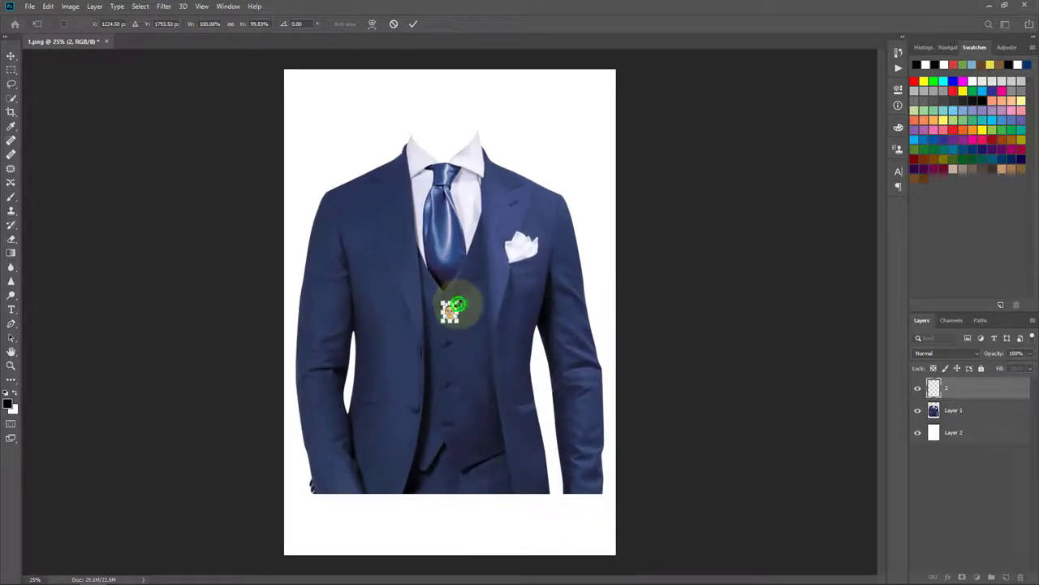
key(Return)
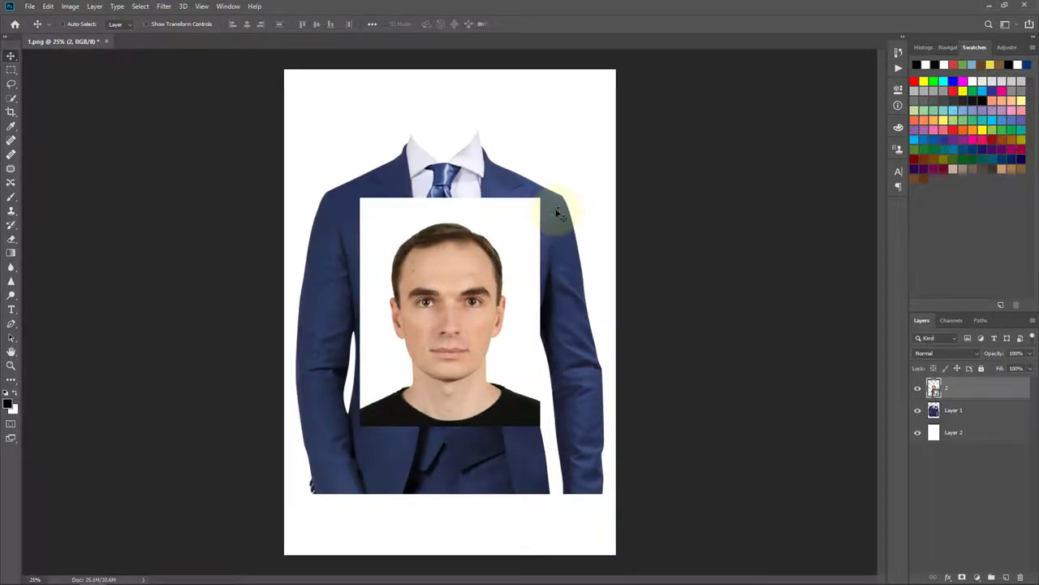
Step: Move the portrait up and put layer 2 beneath Layer 1
key(ctrl+minus)
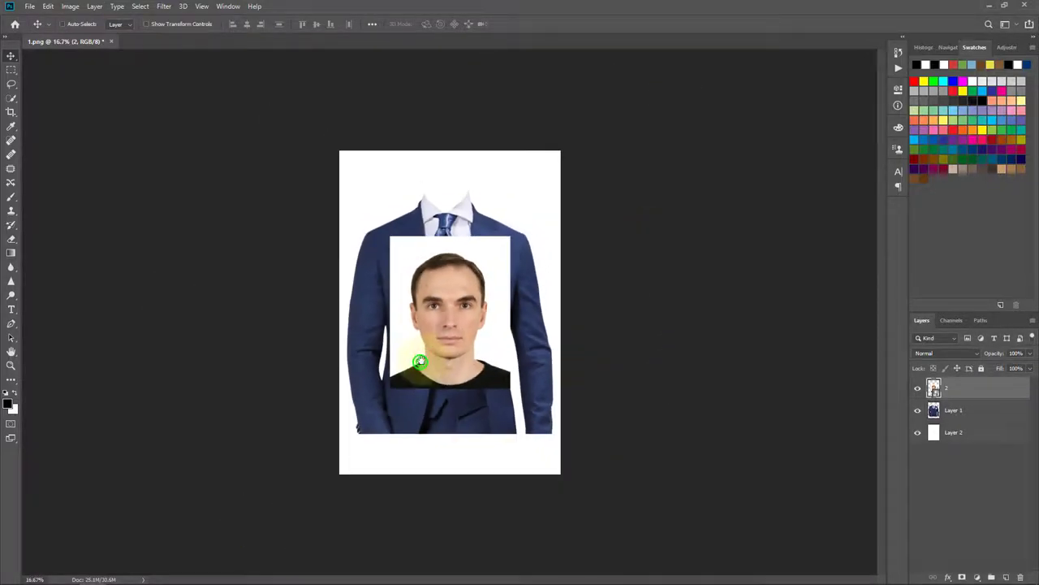
drag(408, 363, 410, 278)
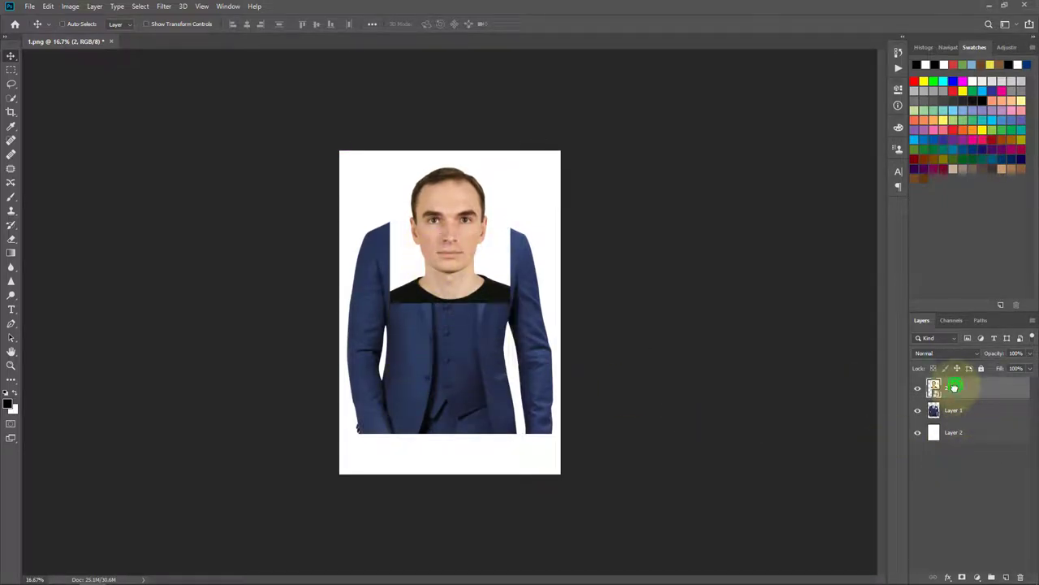
drag(954, 388, 956, 411)
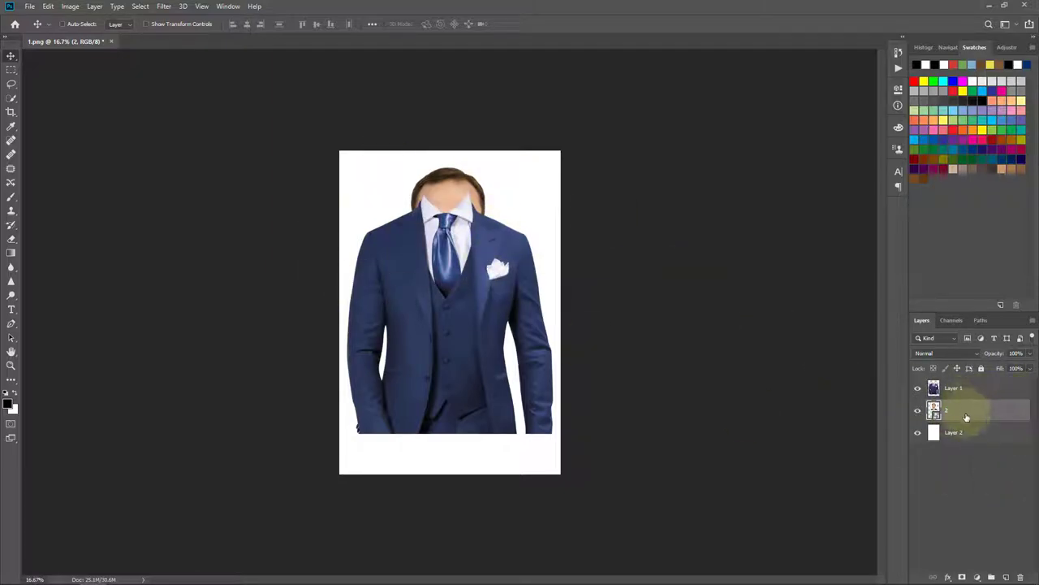
Step: Move the portrait layer 2 up above the suit
click(965, 387)
click(964, 408)
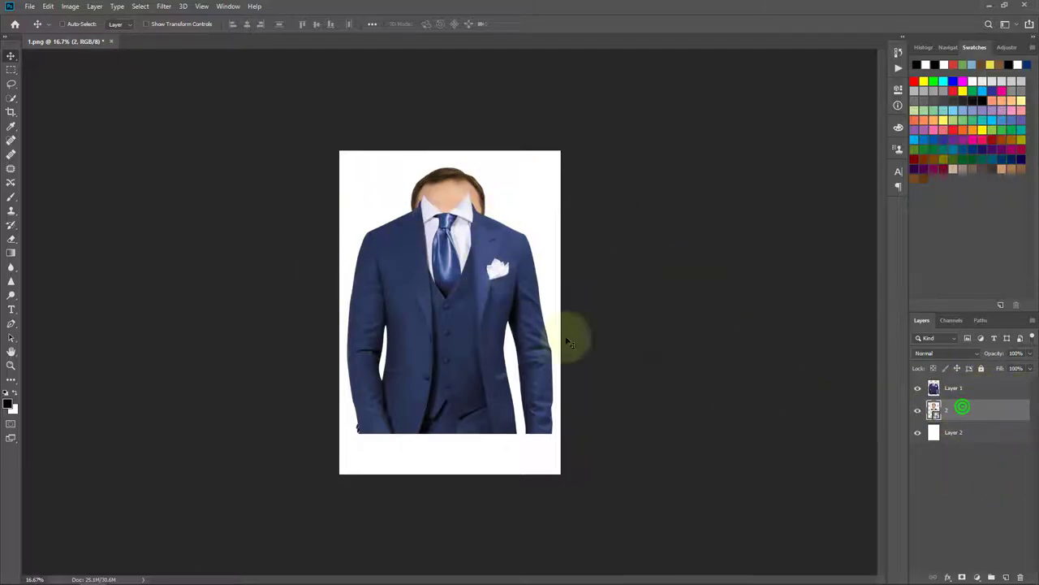
drag(437, 289, 451, 262)
key(ctrl+plus)
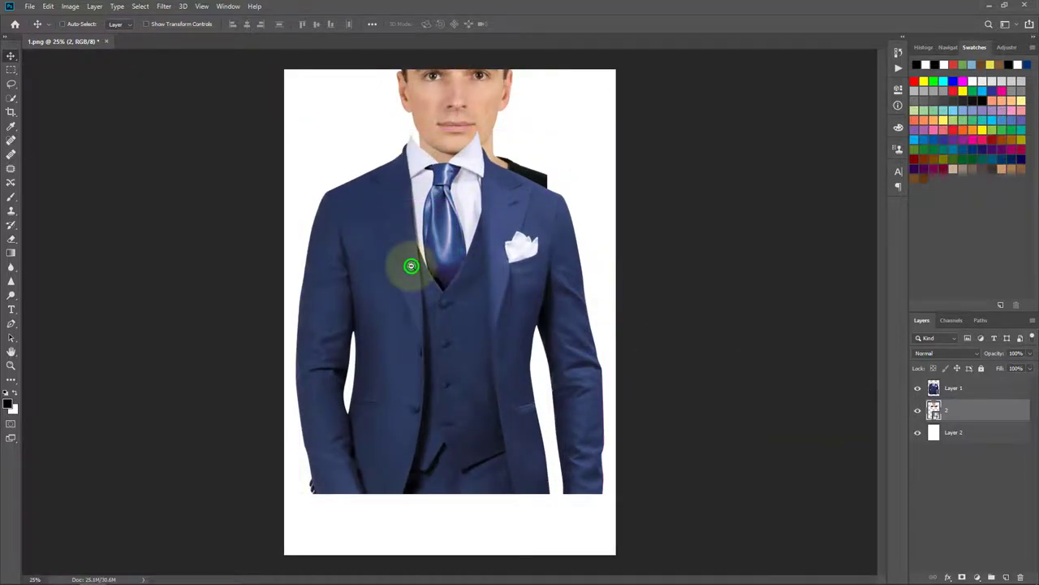
key(ctrl+minus)
right_click(452, 255)
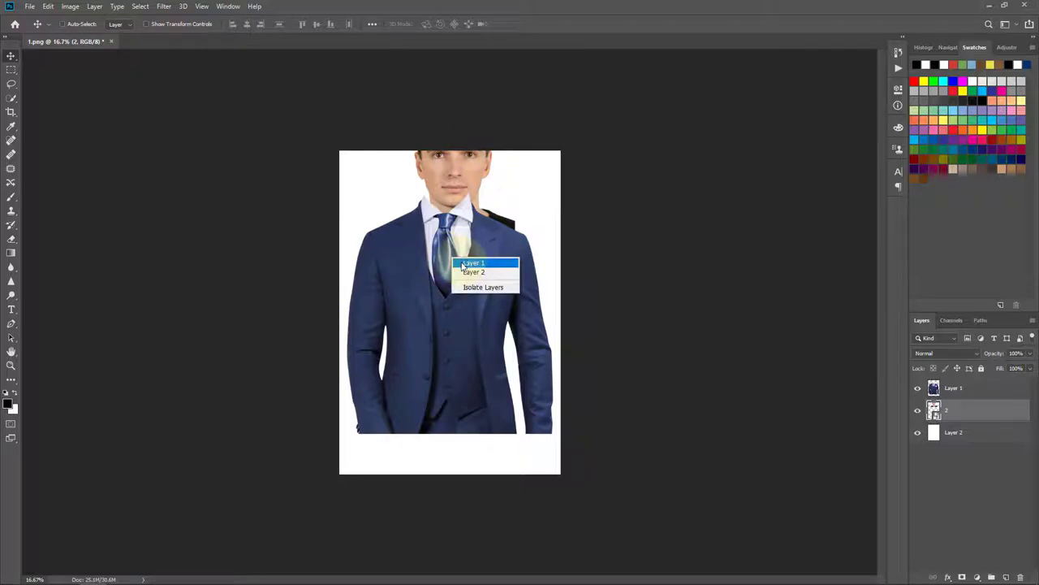
Step: Shift the suit down, then lower the head into the shirt collar
click(958, 391)
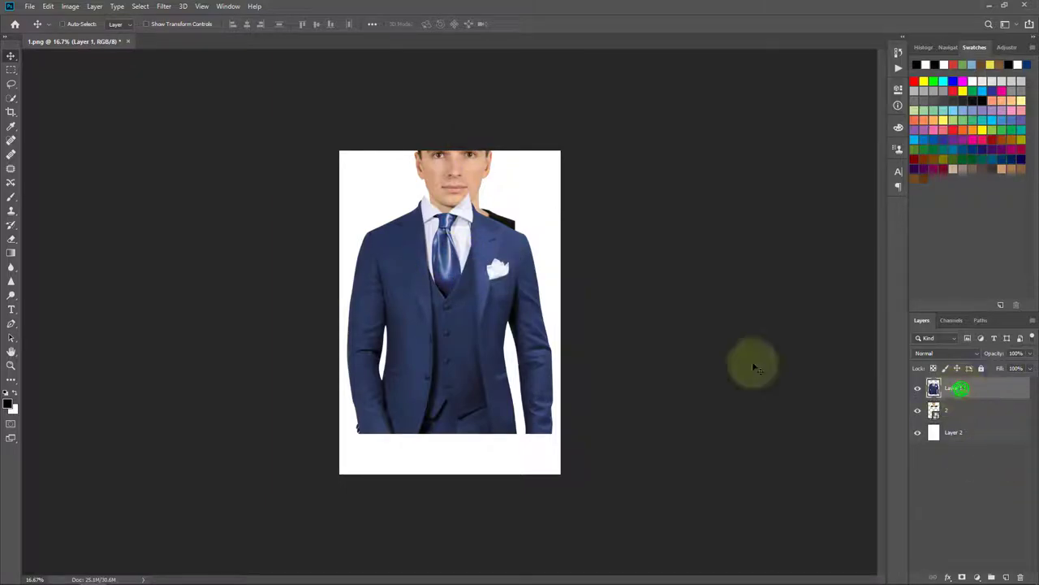
drag(449, 280, 455, 324)
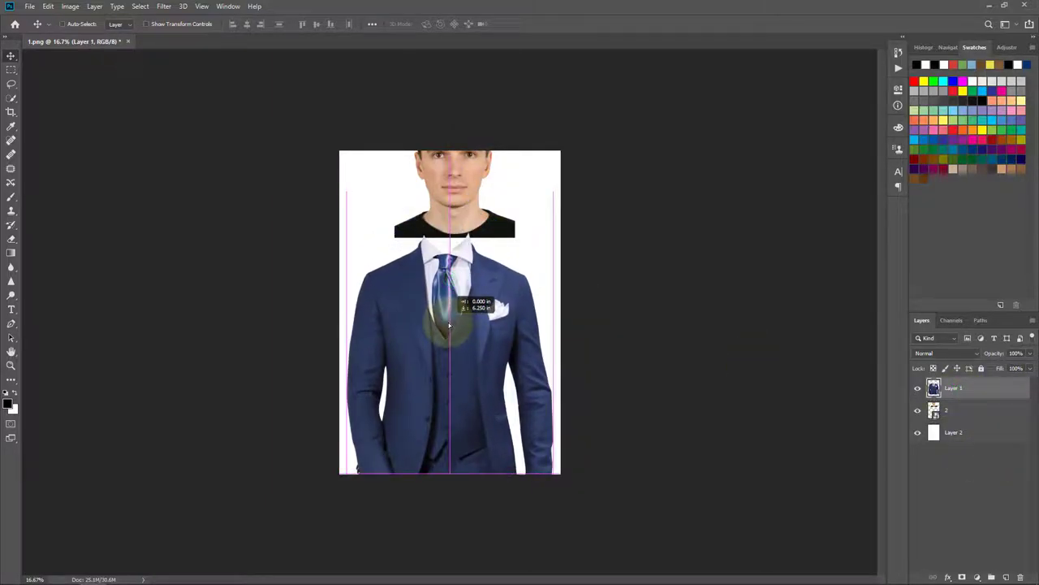
key(ctrl+plus)
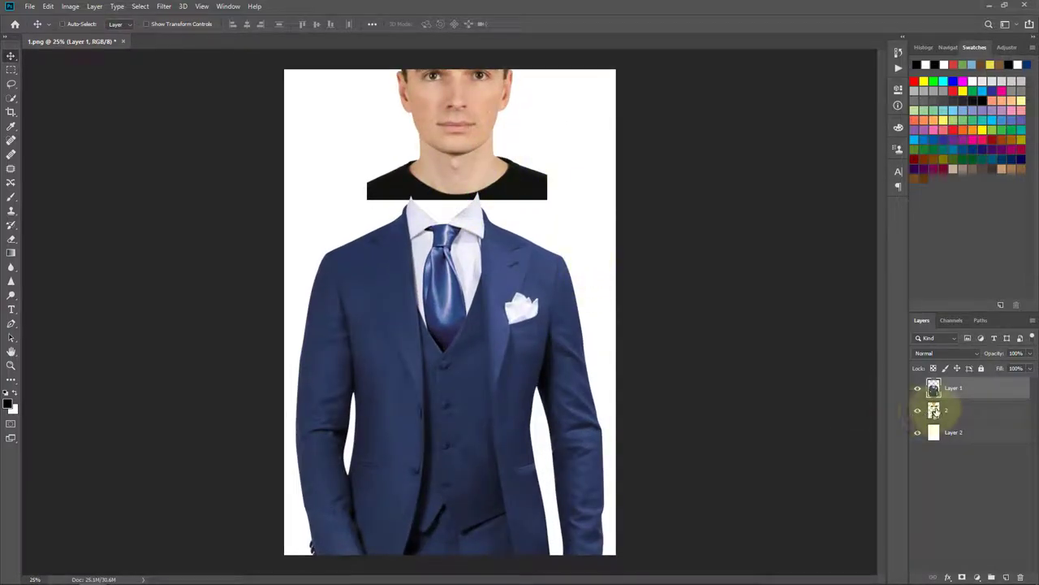
click(942, 410)
mouse_move(449, 138)
mouse_down()
mouse_move(440, 215)
mouse_move(487, 208)
mouse_up()
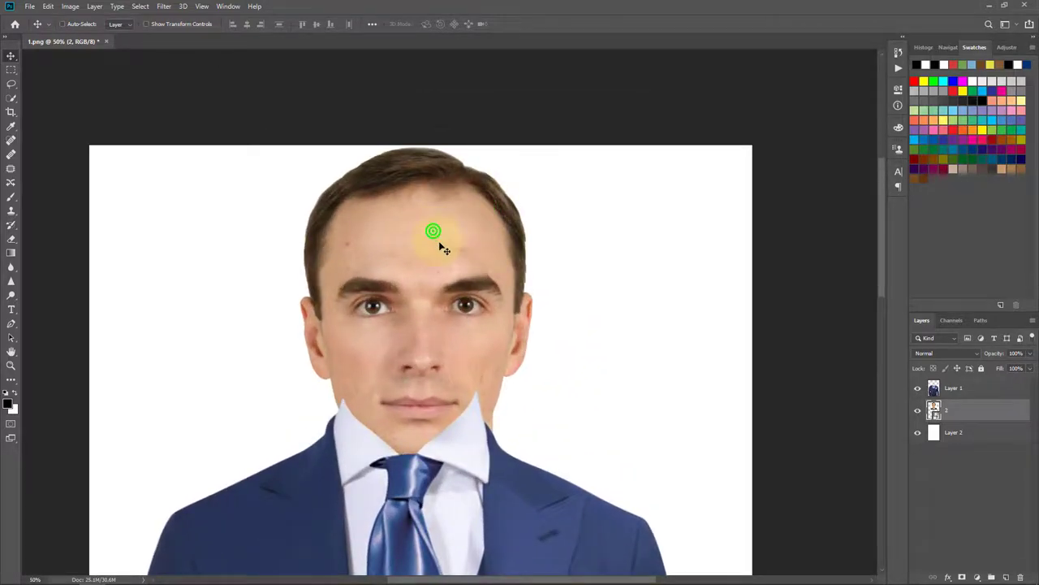
Step: Free-transform layer 2, scaling the head to about 1155% and raising it into the suit
key(ctrl+t)
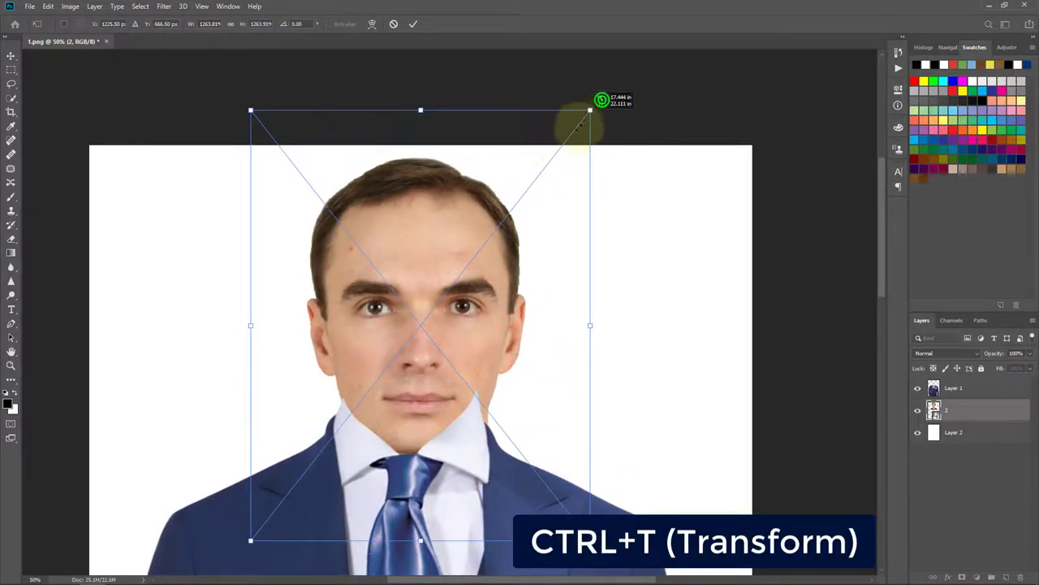
drag(601, 97, 557, 150)
drag(491, 365, 478, 360)
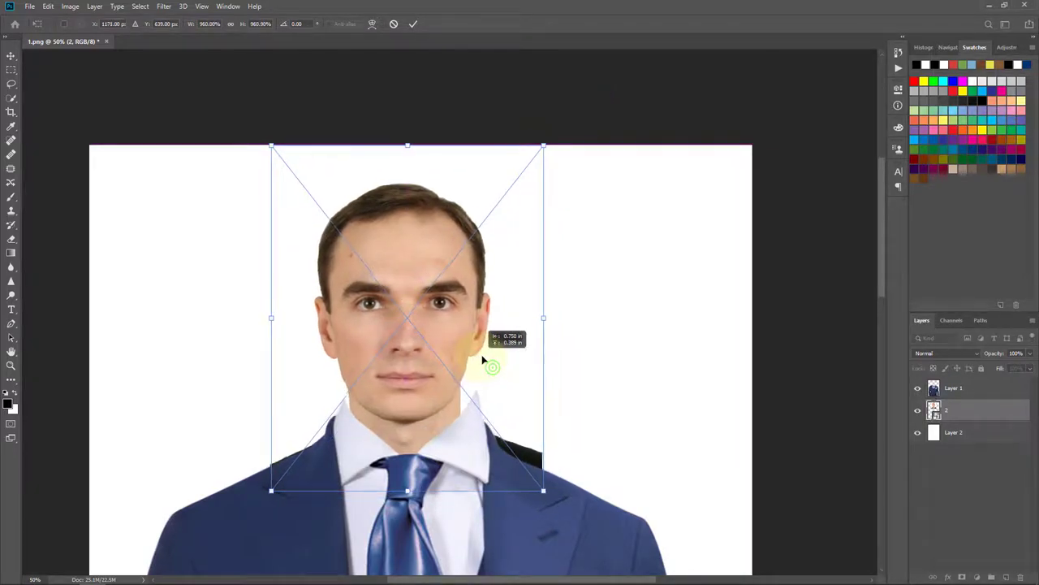
ctrl+click(414, 454)
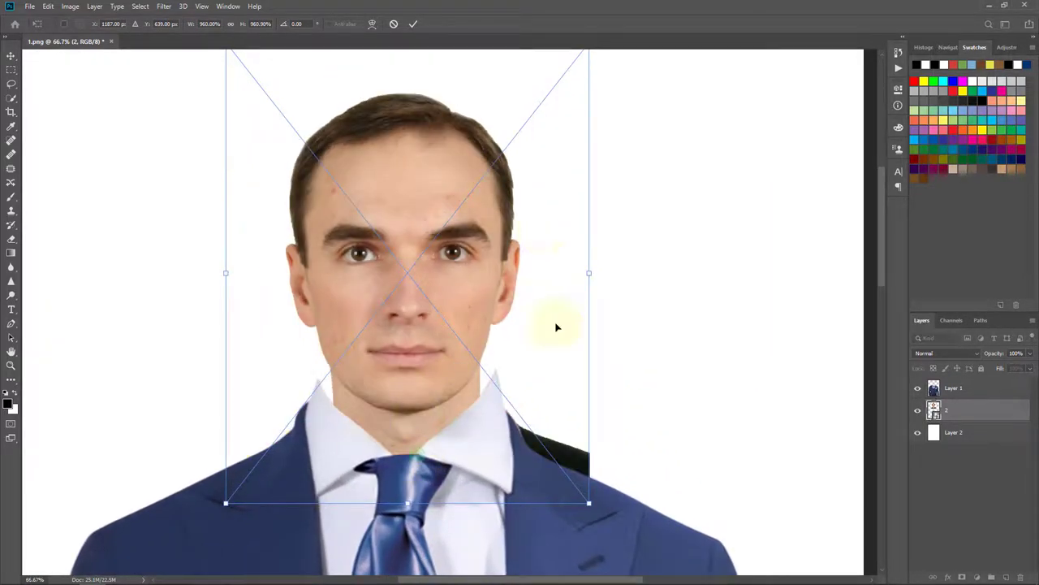
drag(590, 504, 608, 510)
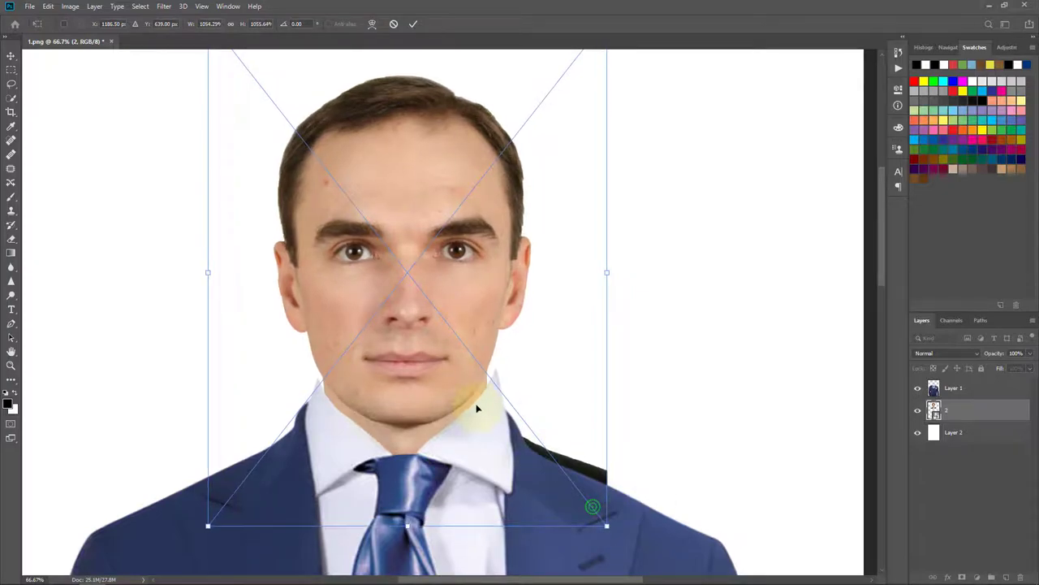
mouse_move(477, 407)
mouse_down()
mouse_move(464, 394)
mouse_move(475, 390)
mouse_up()
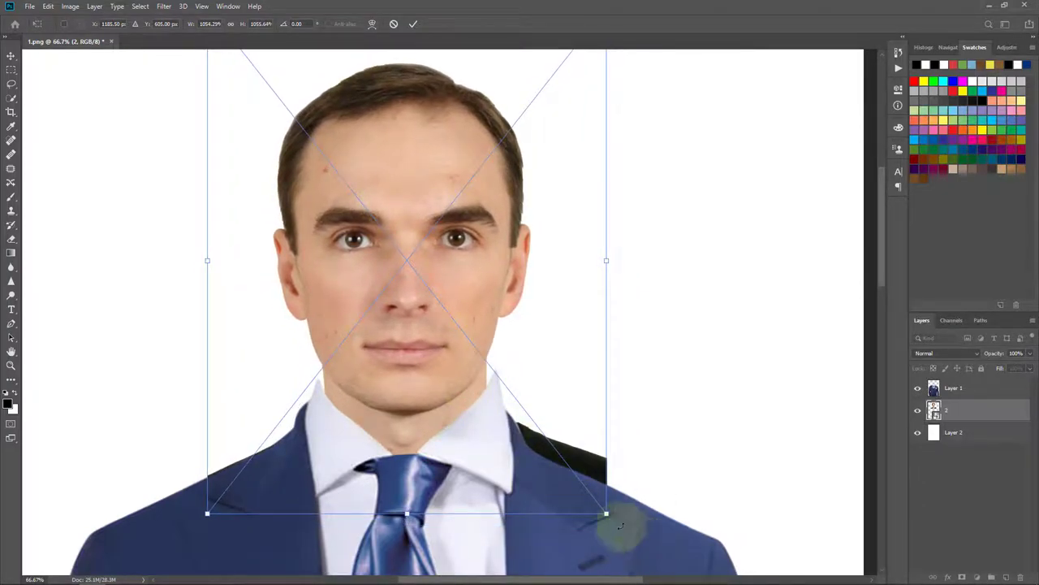
drag(607, 510, 627, 533)
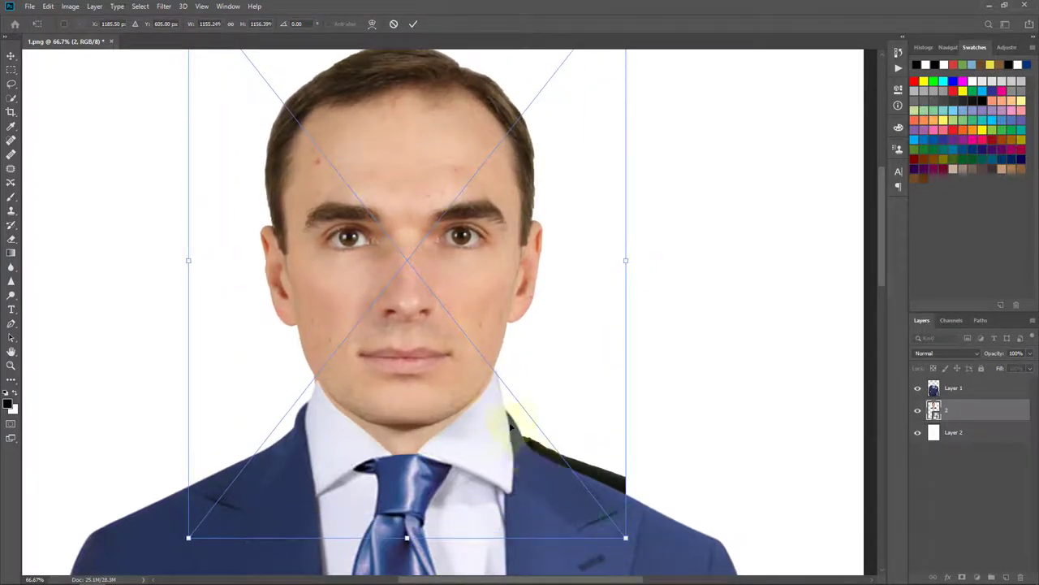
mouse_move(463, 382)
mouse_down()
mouse_move(460, 352)
mouse_move(465, 361)
mouse_up()
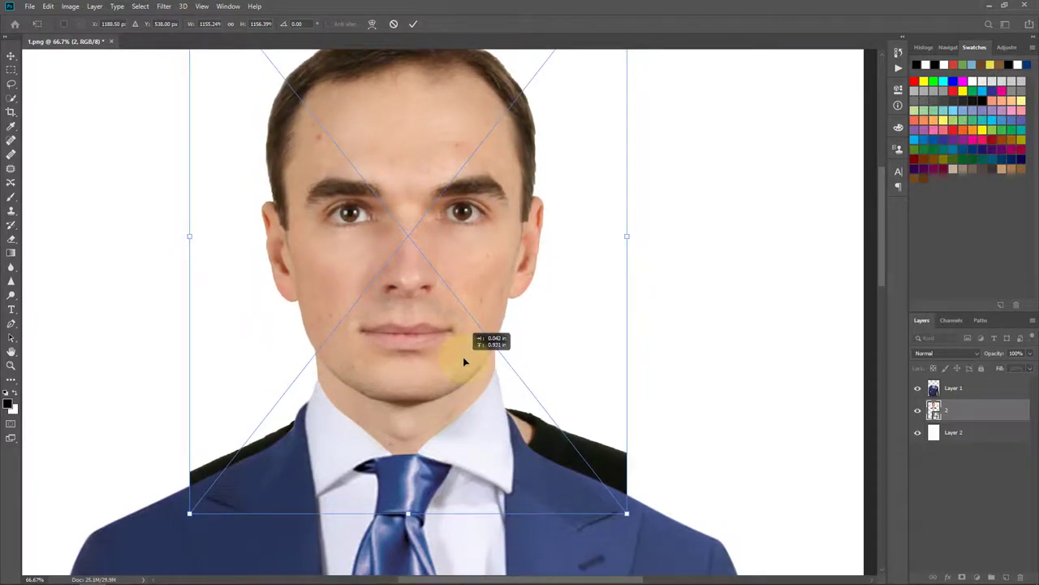
alt+click(450, 391)
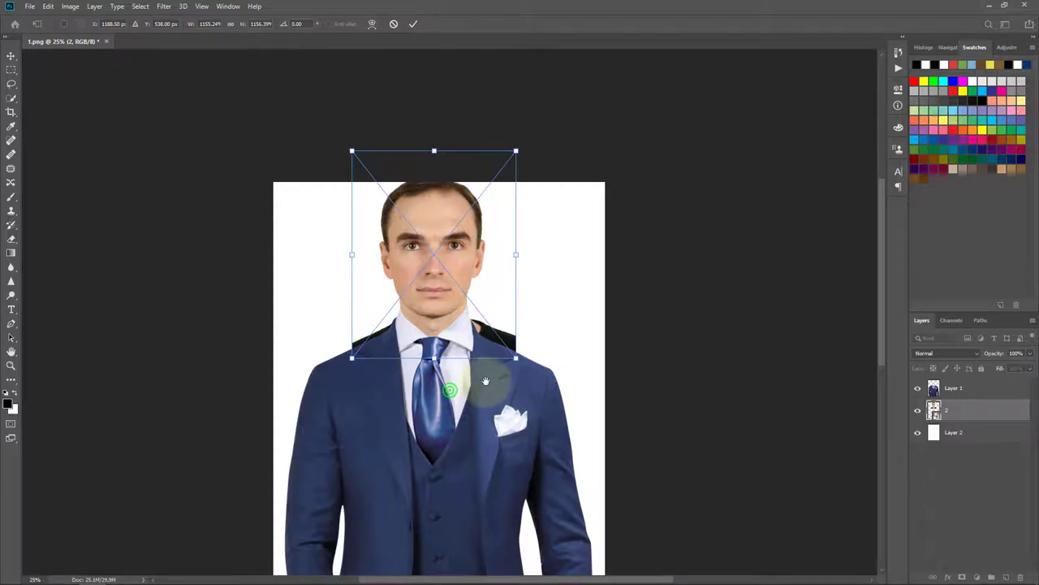
key(Return)
alt+click(473, 310)
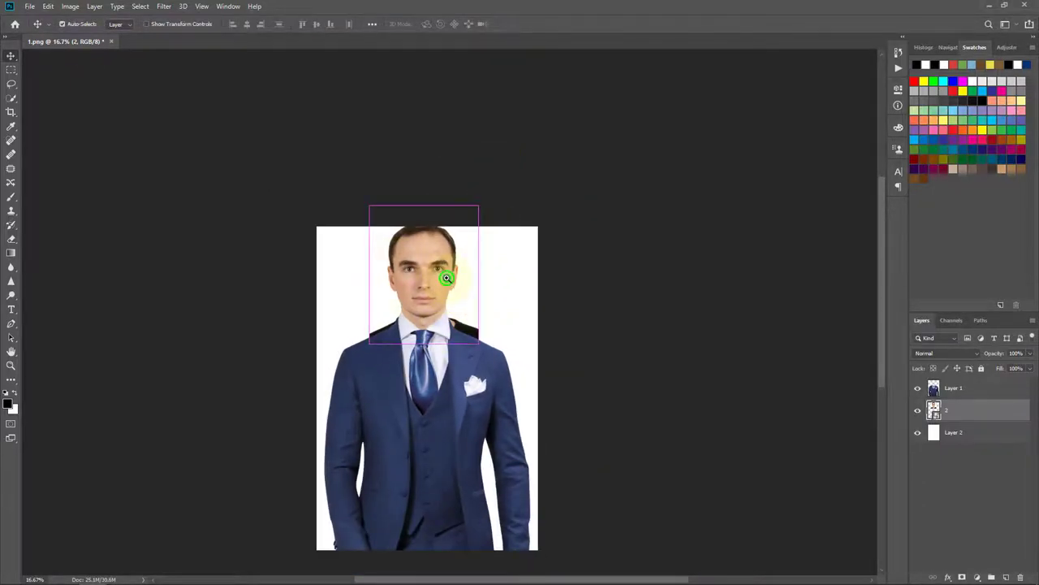
Step: Shrink the head slightly to about 1126% and nudge it down into the collar
ctrl+click(446, 278)
ctrl+click(493, 235)
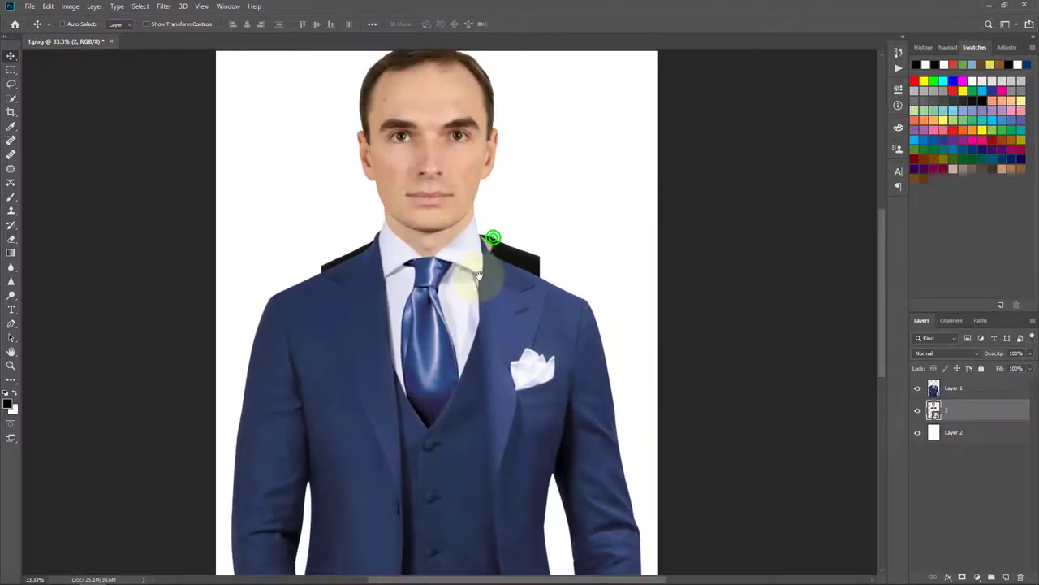
key(ctrl+t)
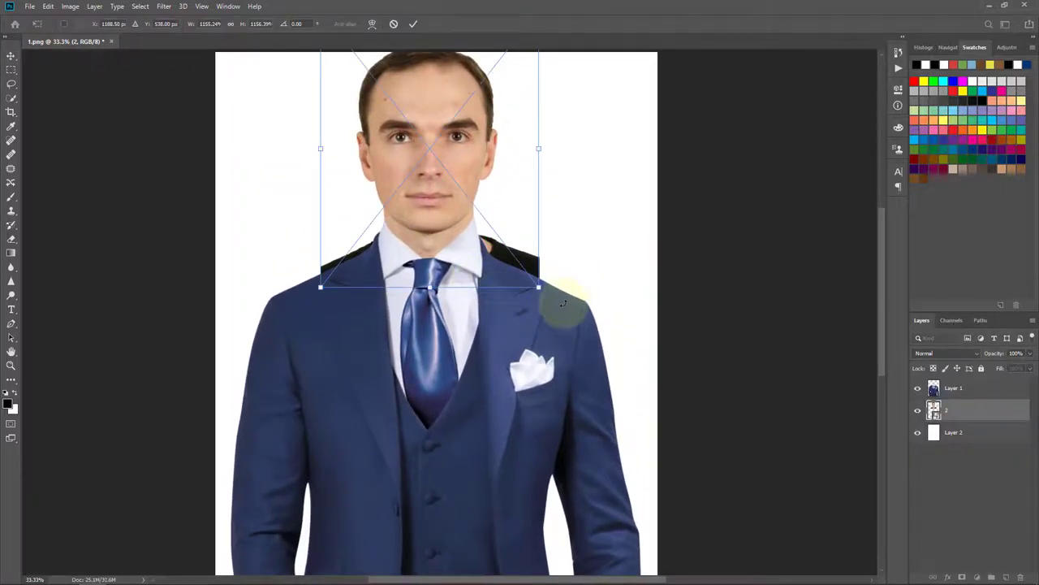
drag(539, 287, 536, 284)
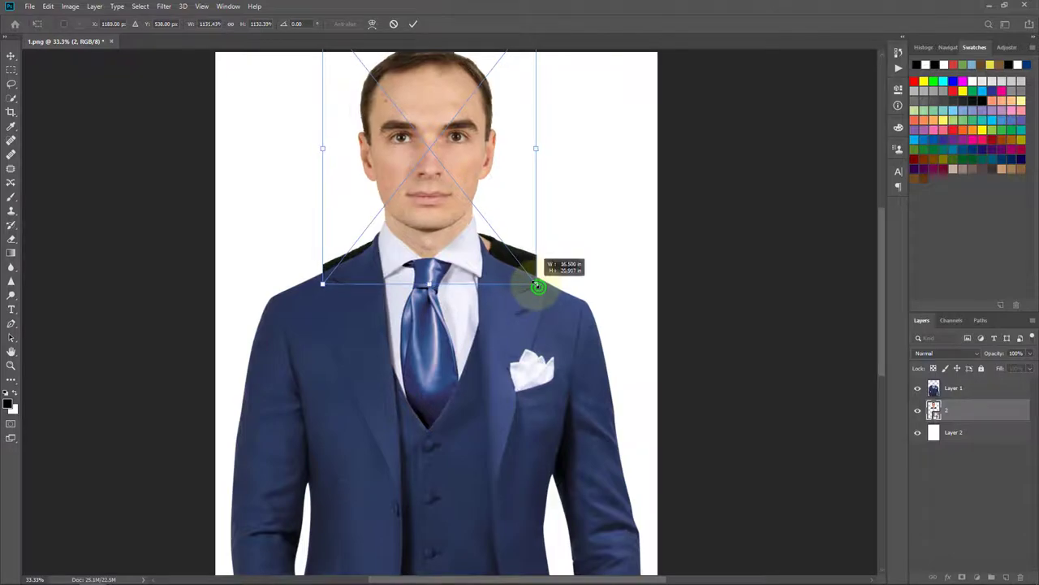
key(Down)
key(Down)
key(Down)
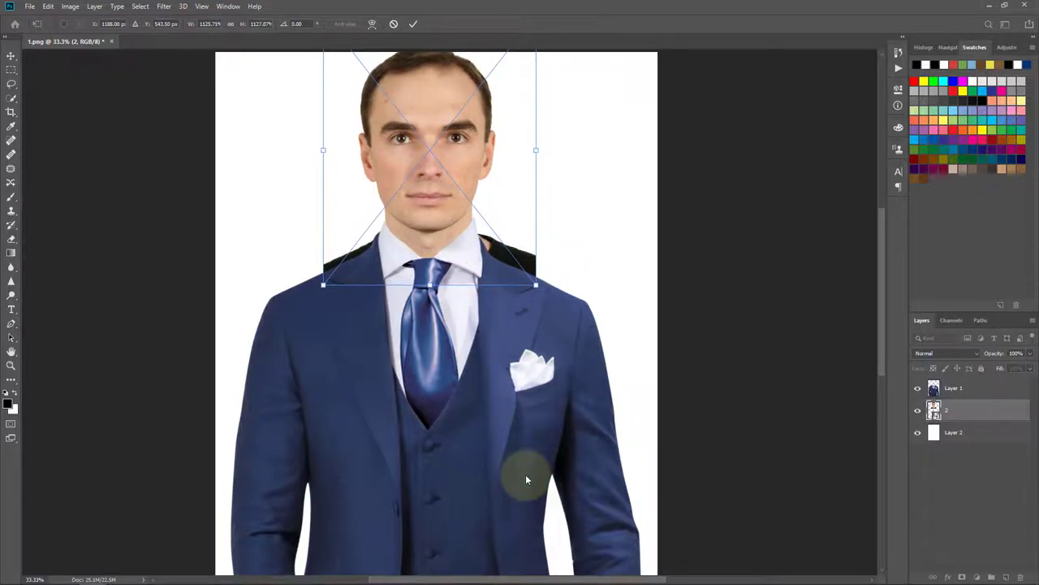
key(Return)
key(ctrl+minus)
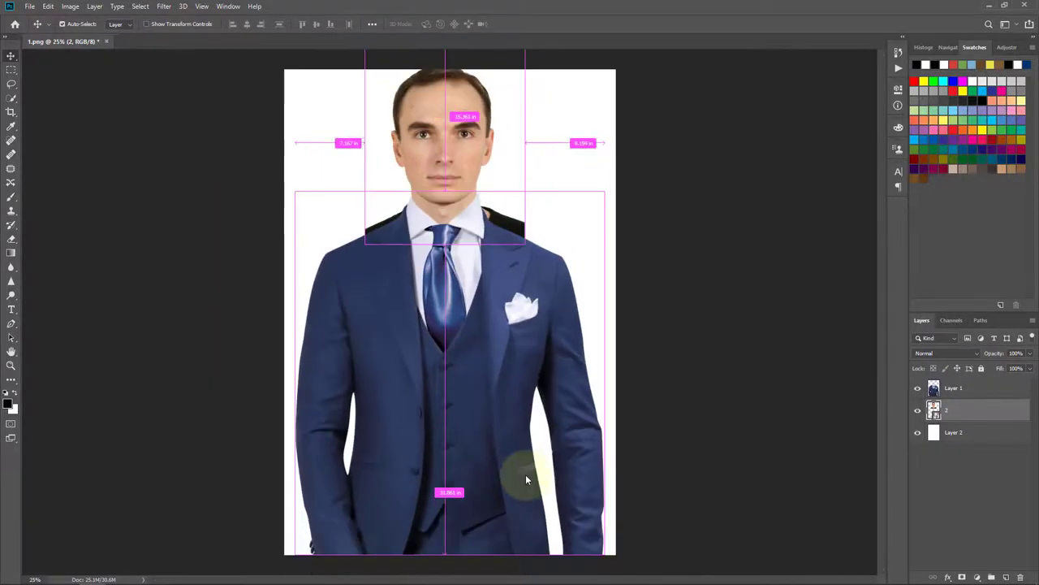
key(ctrl+minus)
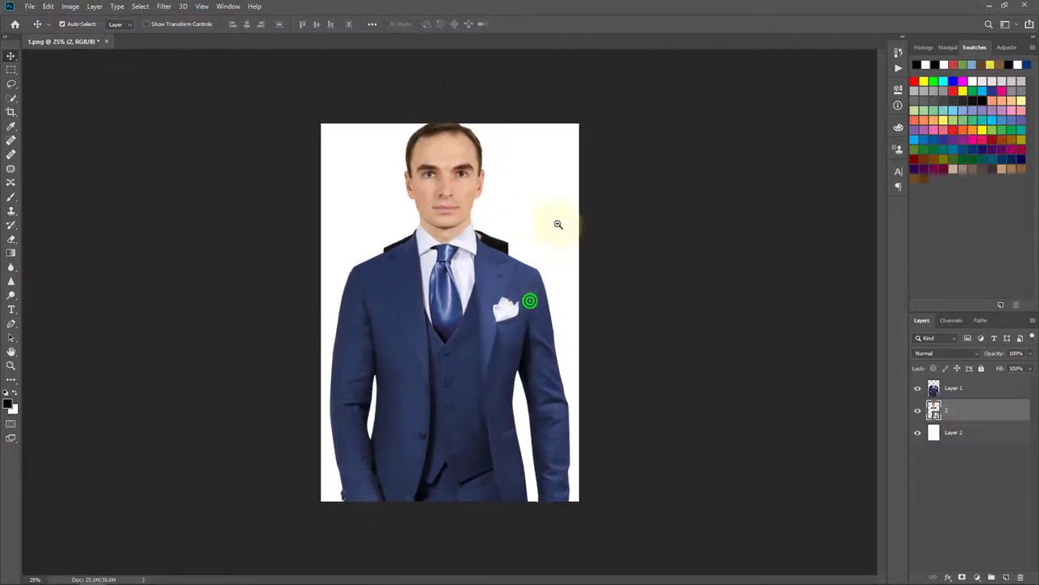
click(486, 181)
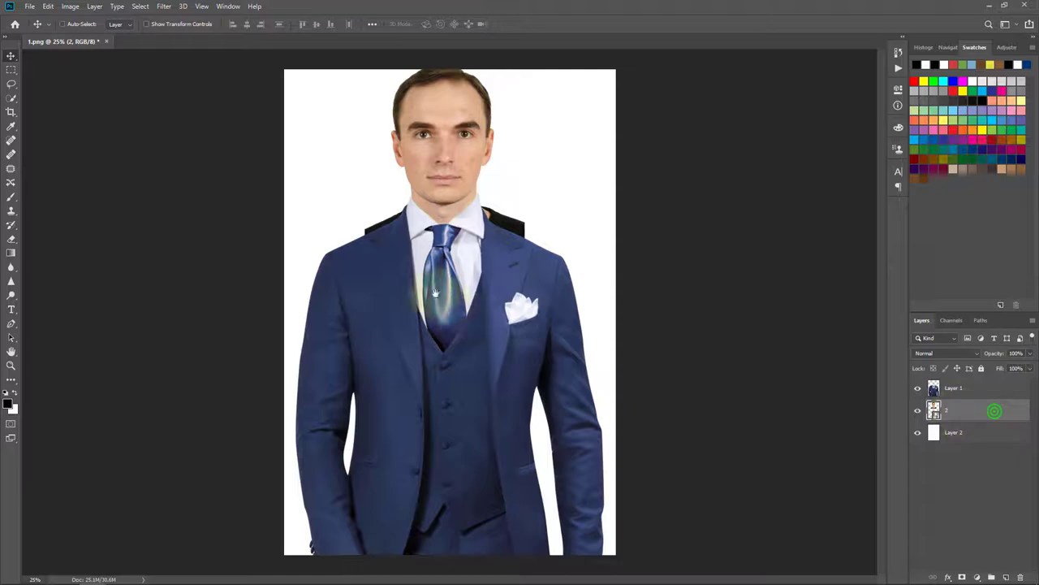
drag(429, 290, 421, 336)
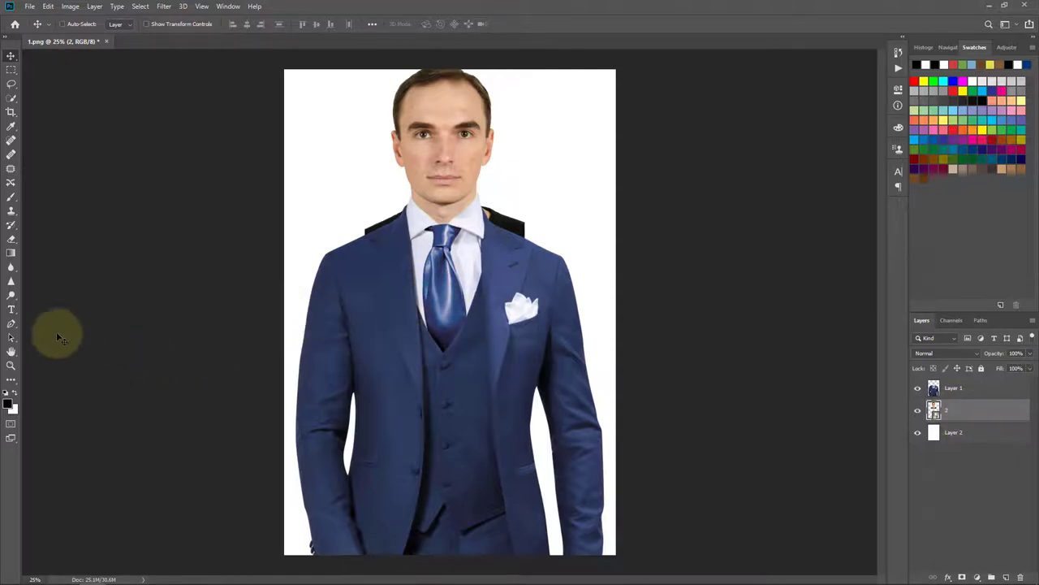
Step: Draw a curved Pen path around the dark patches on both shoulders
click(12, 324)
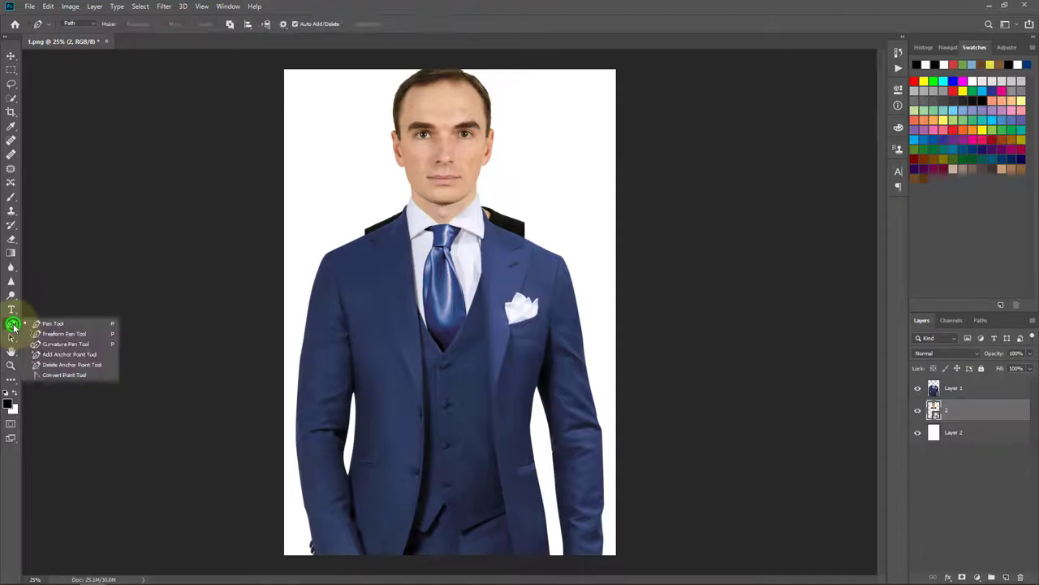
click(70, 325)
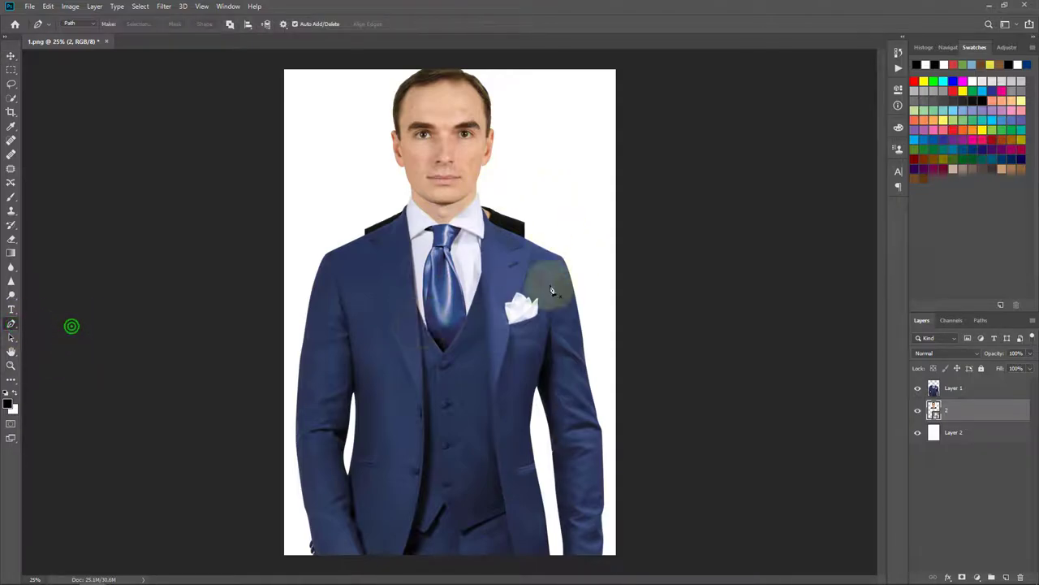
click(470, 143)
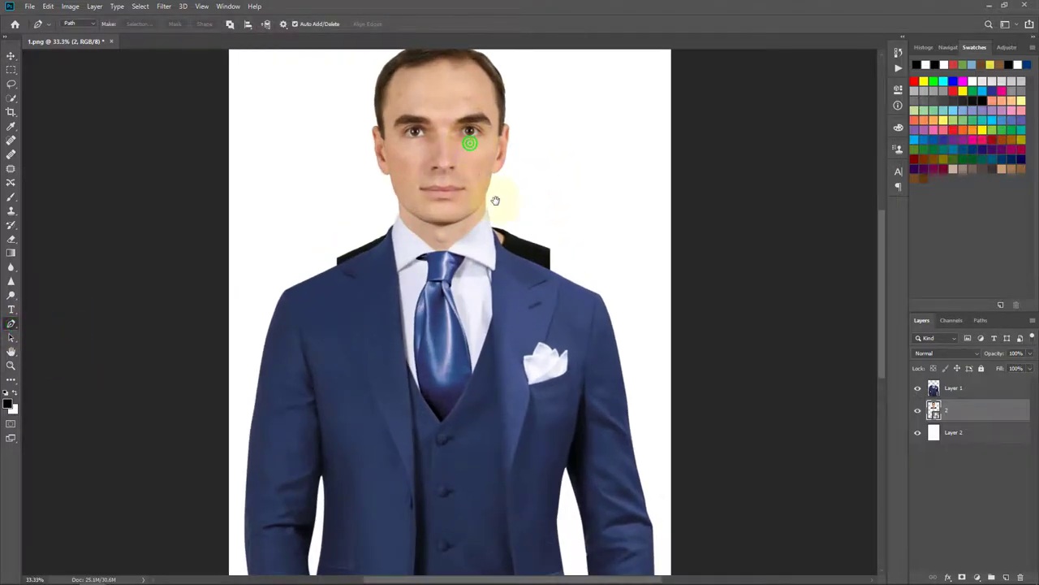
click(493, 195)
click(489, 213)
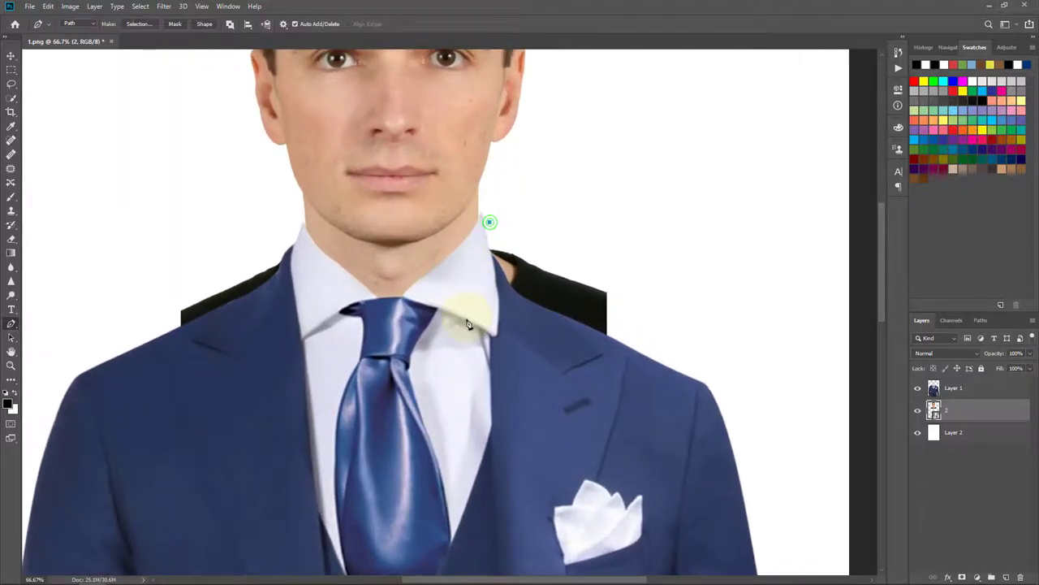
drag(369, 403, 338, 356)
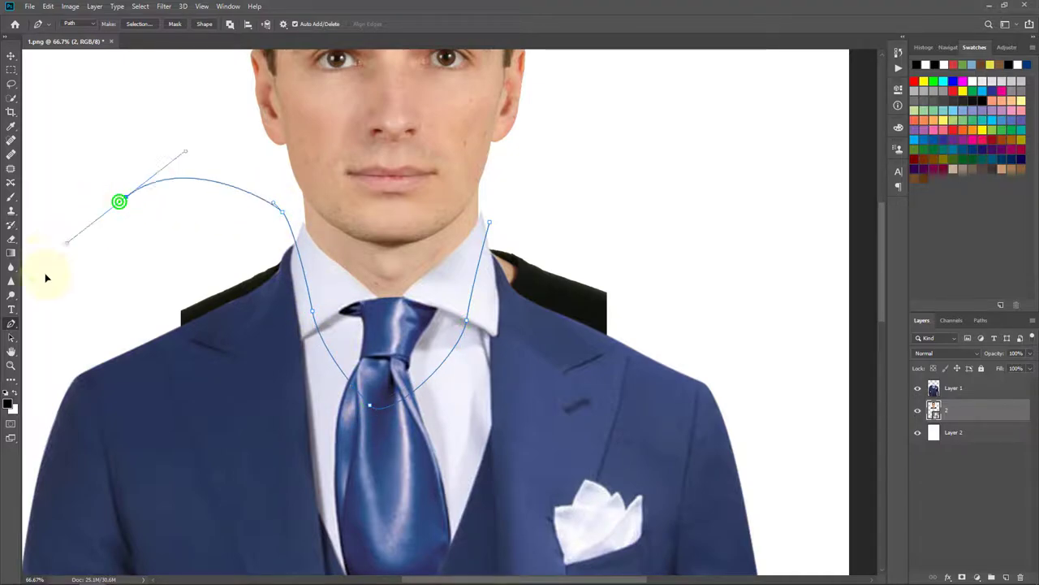
drag(67, 355, 111, 424)
alt+click(342, 412)
drag(381, 510, 436, 521)
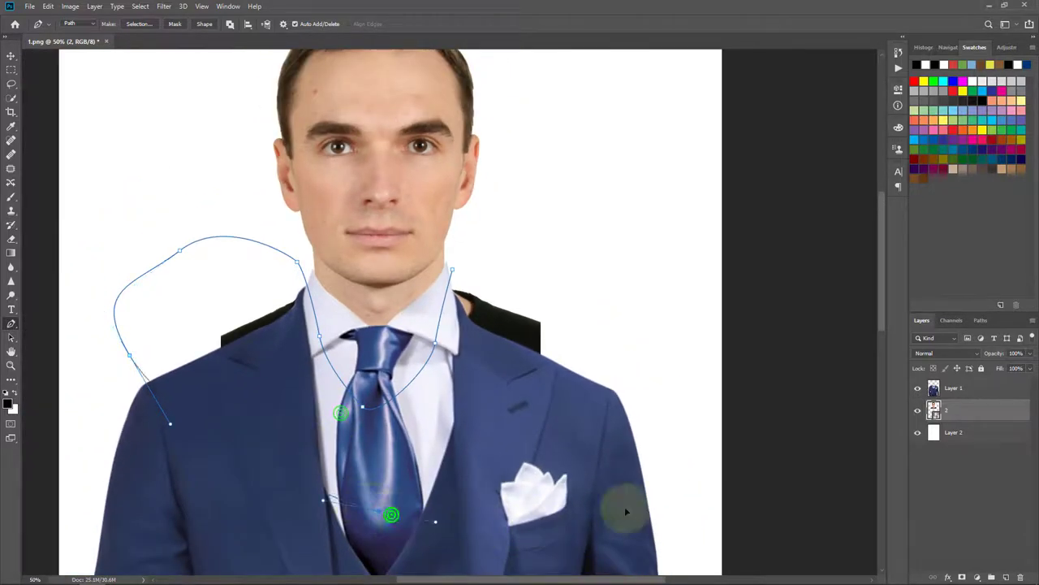
drag(719, 452, 729, 408)
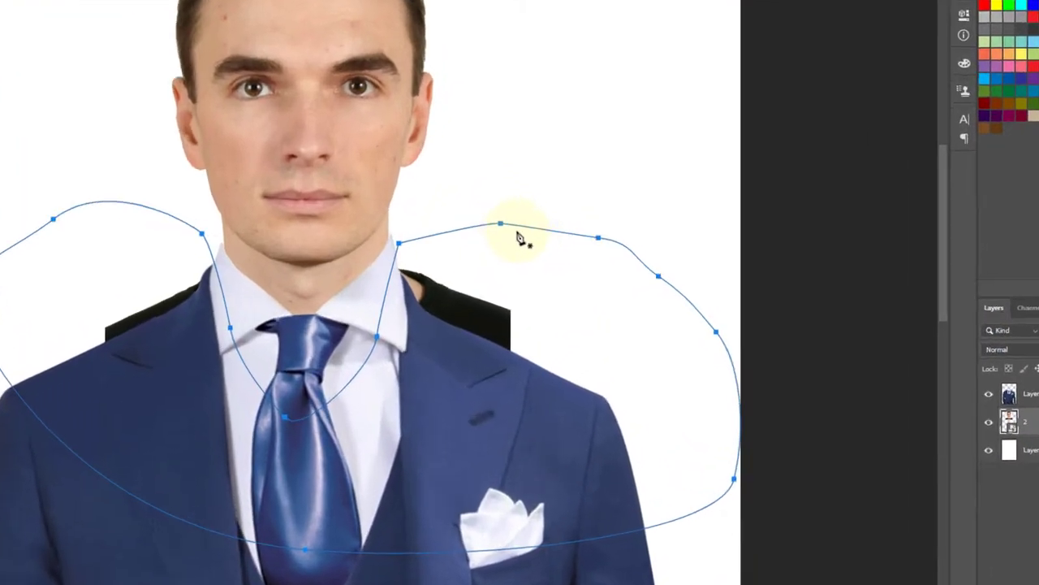
Step: Turn the path into a 1 px feathered selection and delete the dark patches
right_click(545, 261)
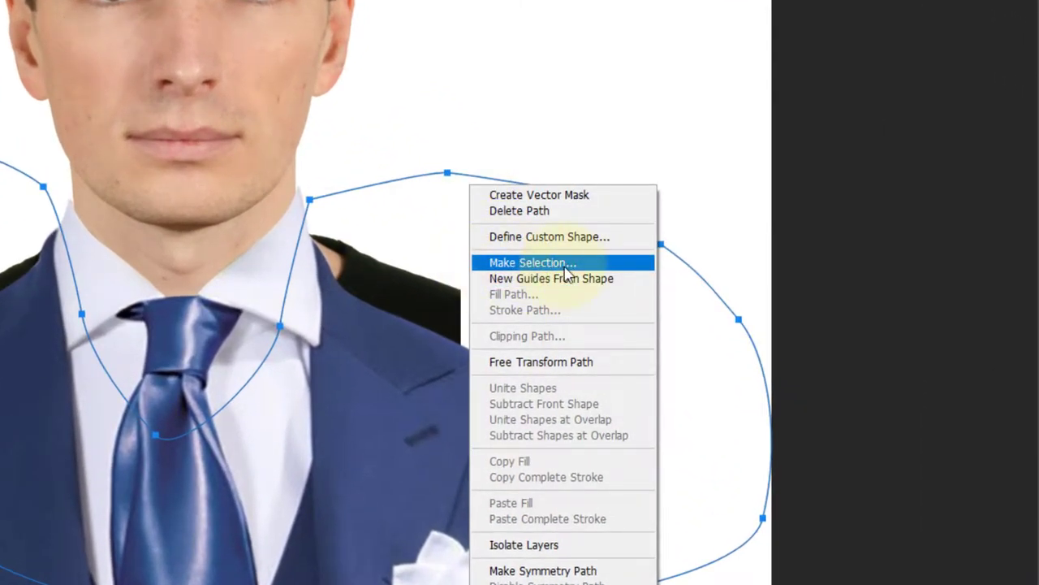
click(567, 264)
click(496, 240)
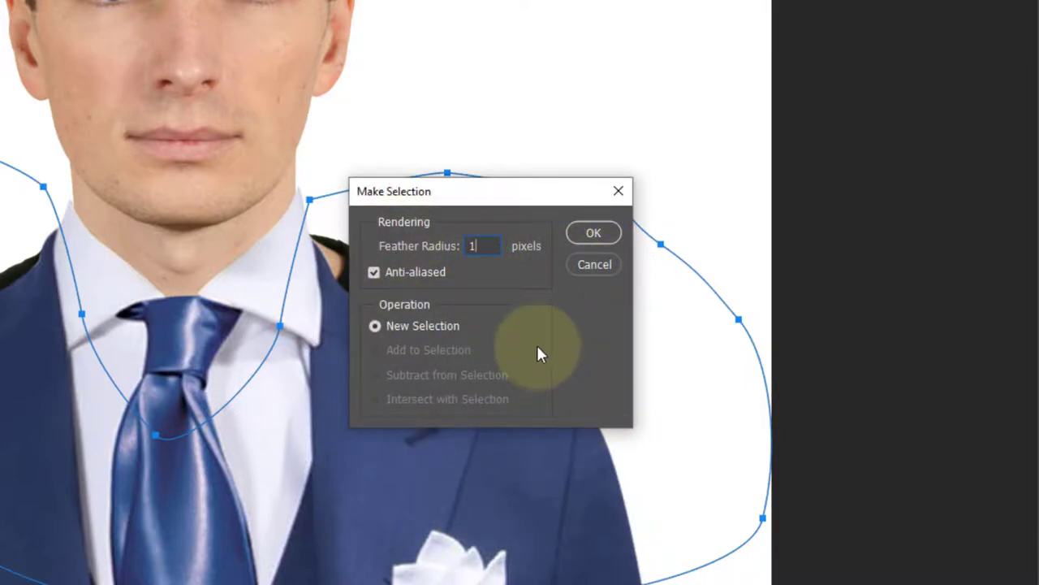
click(584, 231)
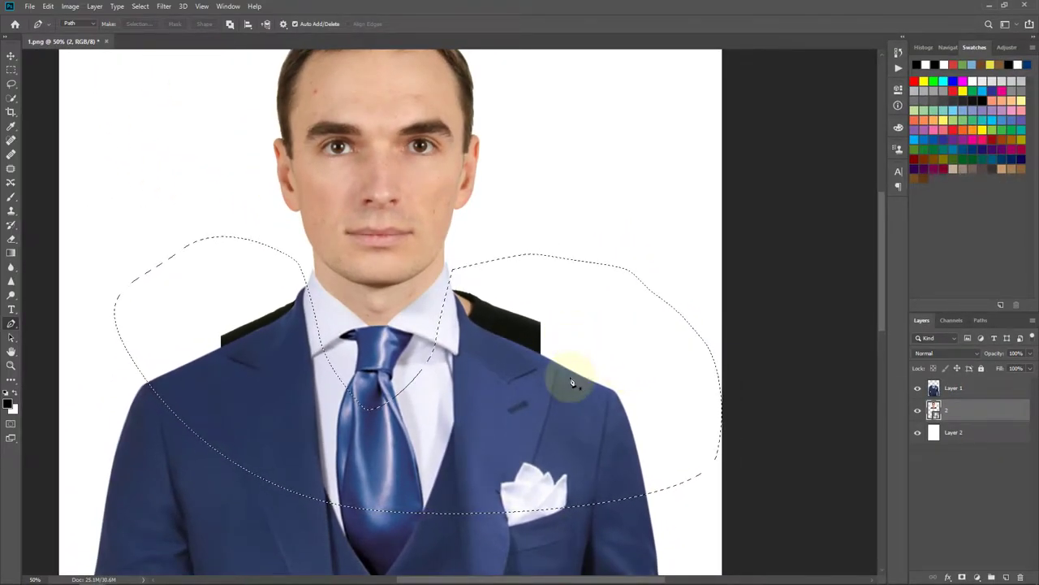
key(e)
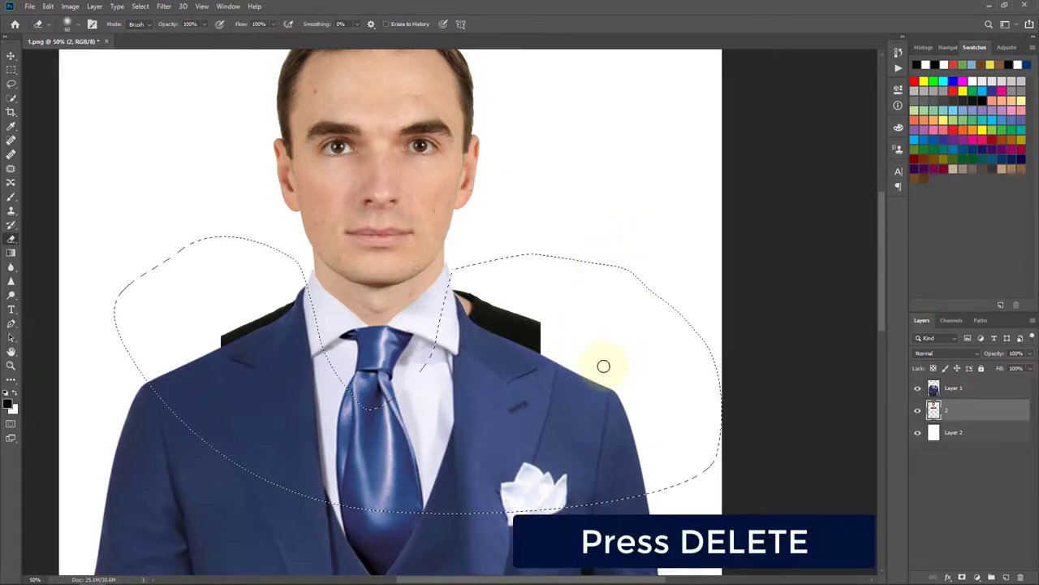
key(Delete)
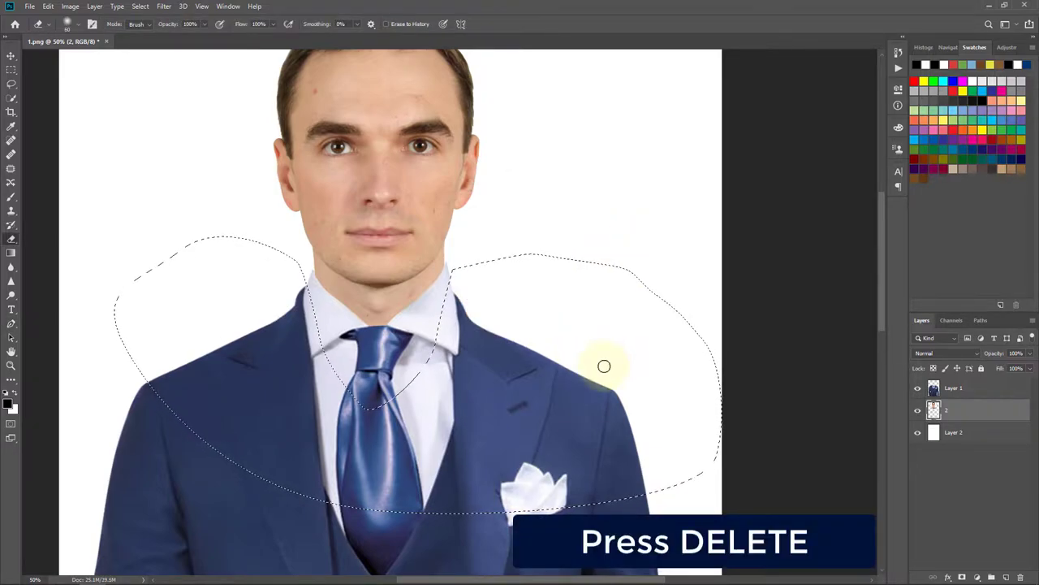
key(ctrl+shift+s)
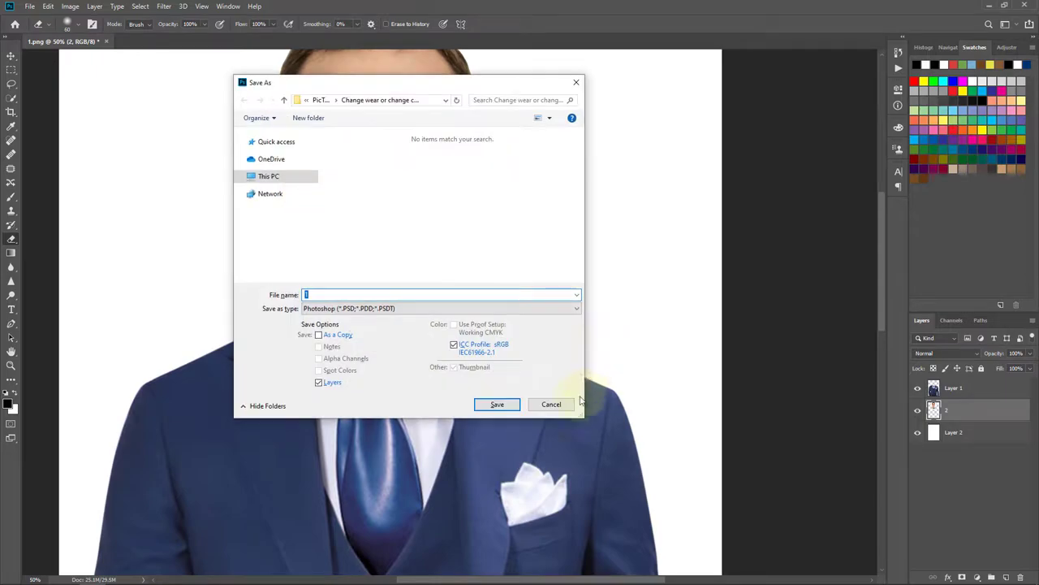
Step: Cancel Save As, then nudge Layer 1 and layer 2 down together
click(552, 406)
key(v)
key(ctrl+minus)
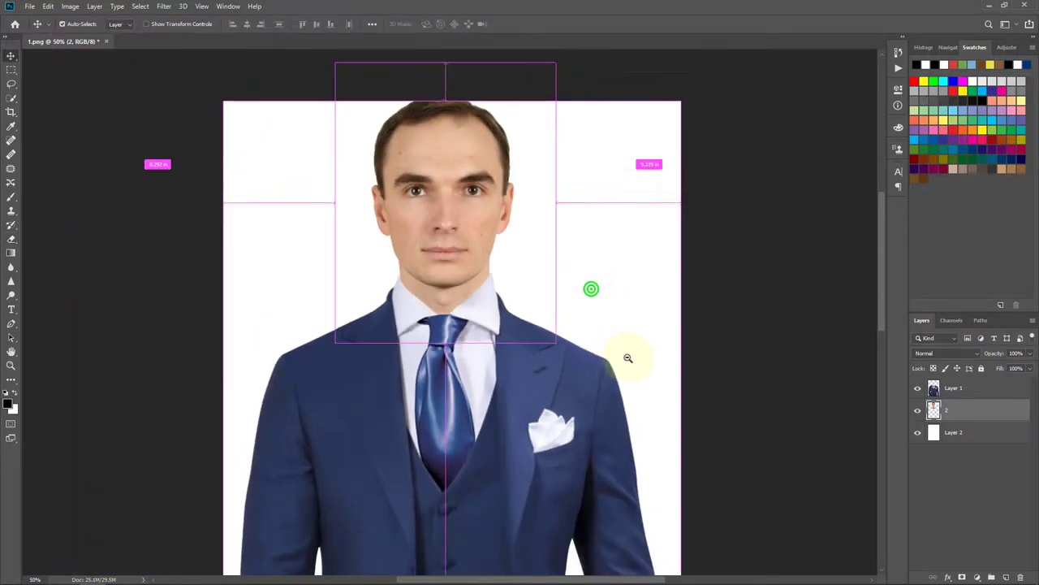
alt+click(480, 274)
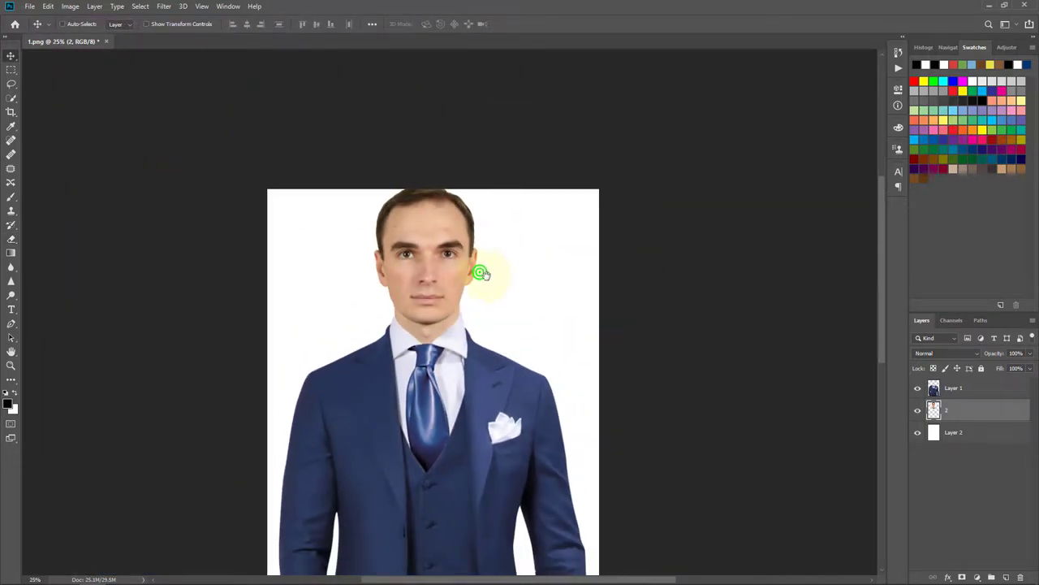
alt+click(505, 273)
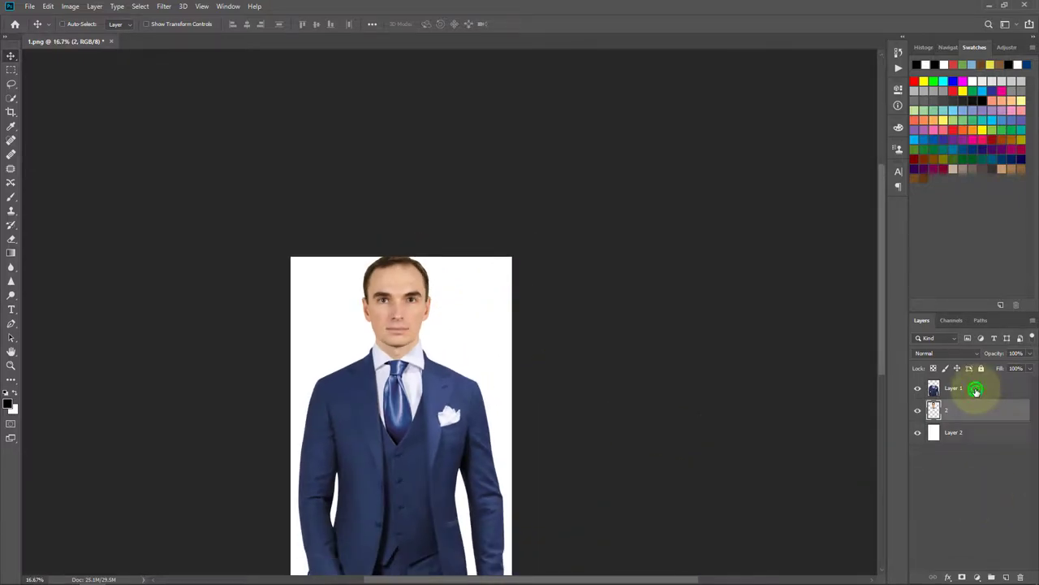
click(976, 390)
ctrl+click(965, 411)
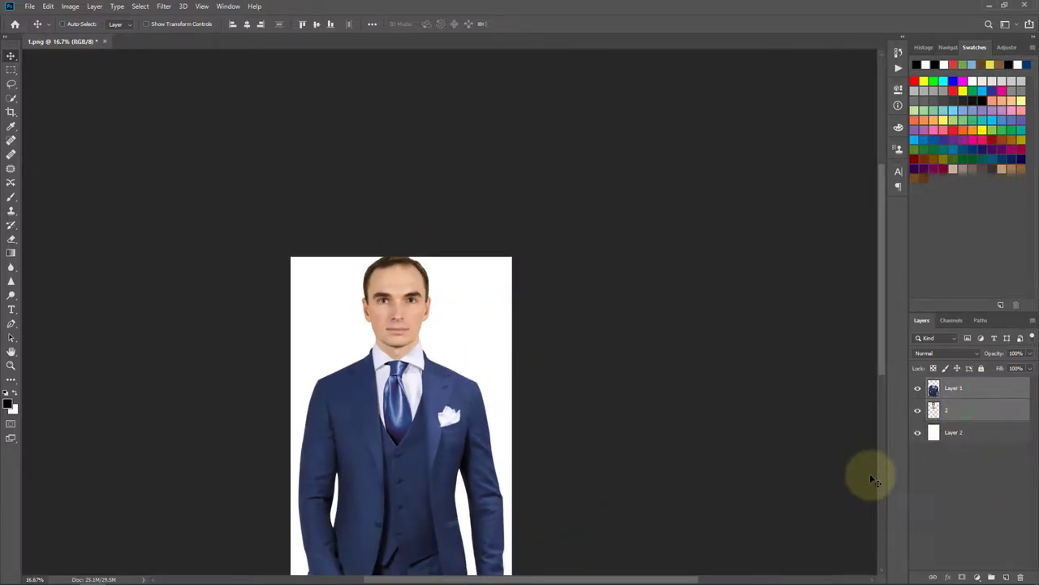
key(Down)
key(Down)
key(Down)
key(Down)
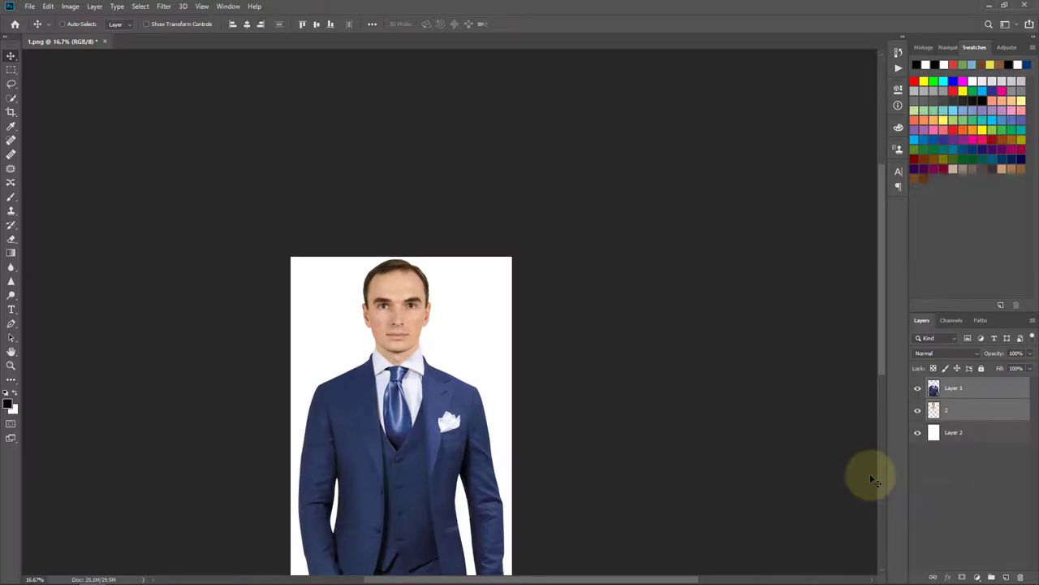
Step: Zoom in to inspect the face, then select only Layer 1
ctrl+click(279, 301)
ctrl+click(548, 198)
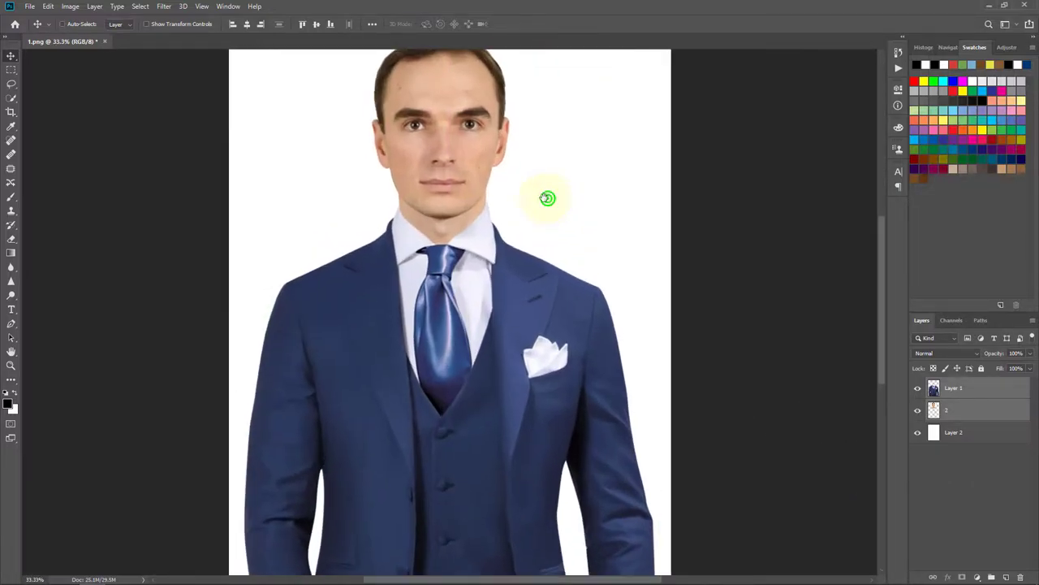
ctrl+click(487, 204)
alt+click(483, 255)
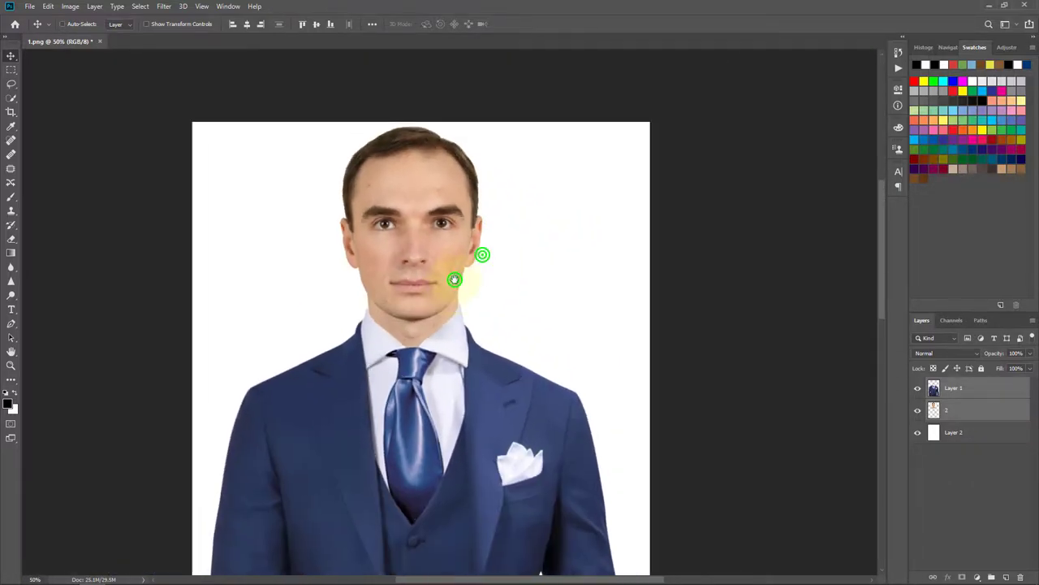
alt+click(454, 280)
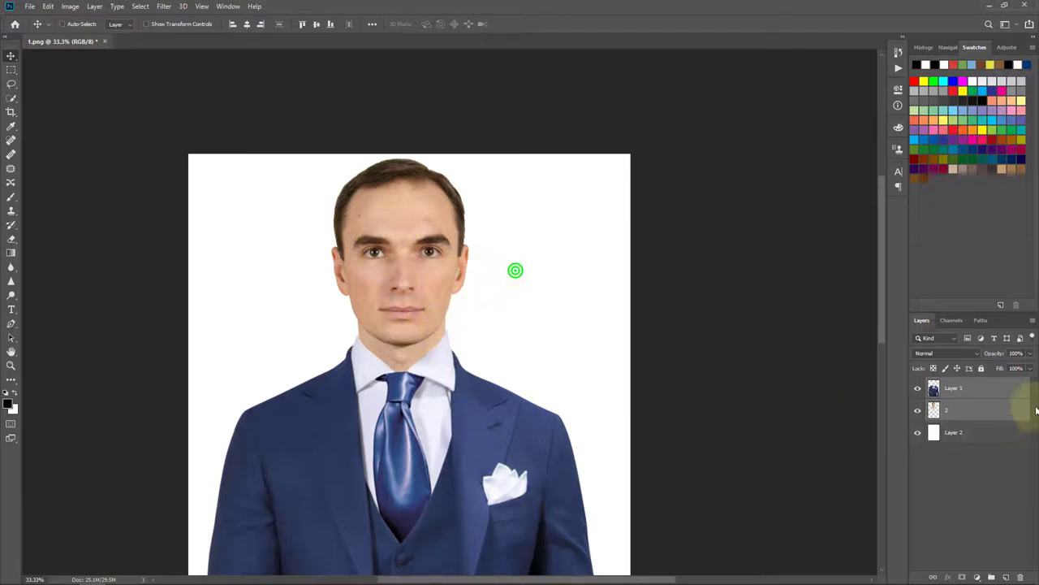
click(979, 394)
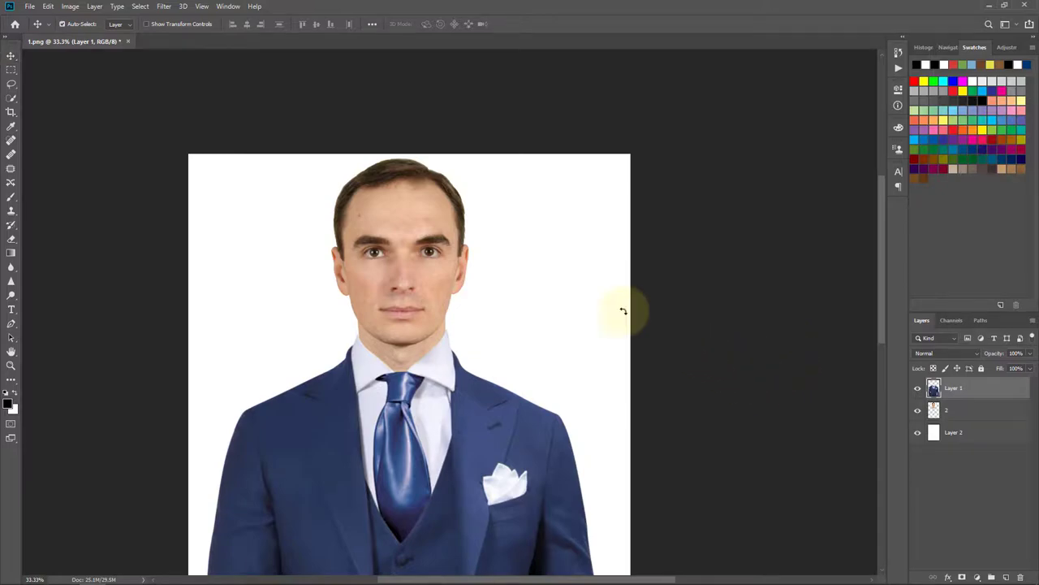
Step: Warp the suit layer, pulling the collar points in around the neck, and commit
key(ctrl+t)
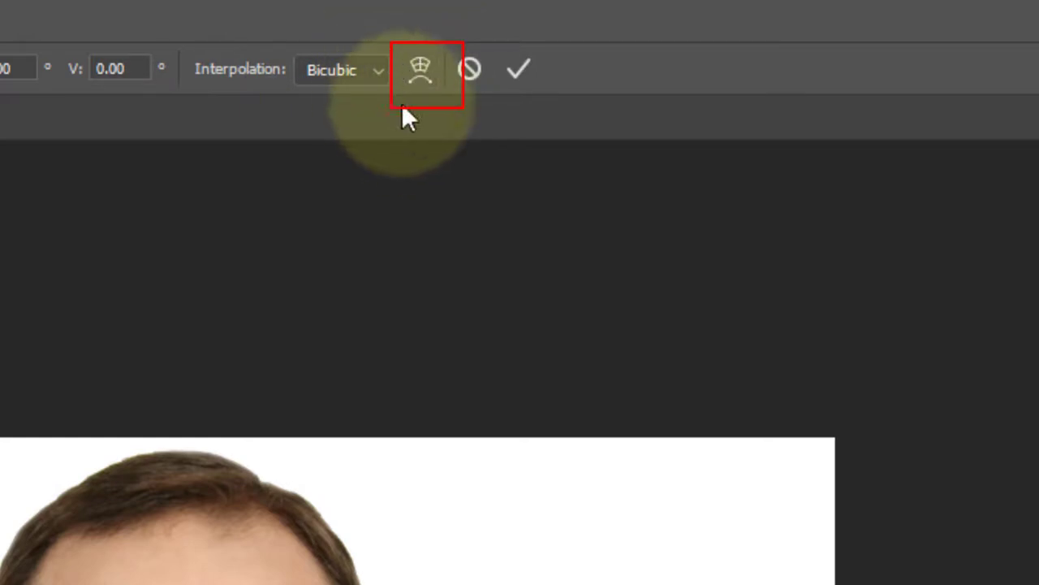
click(419, 68)
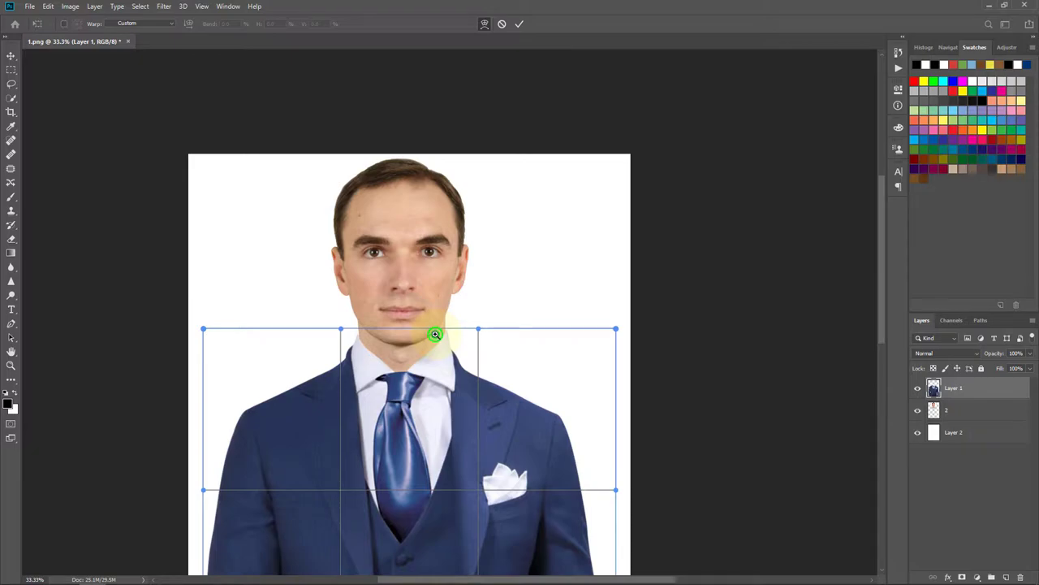
click(436, 333)
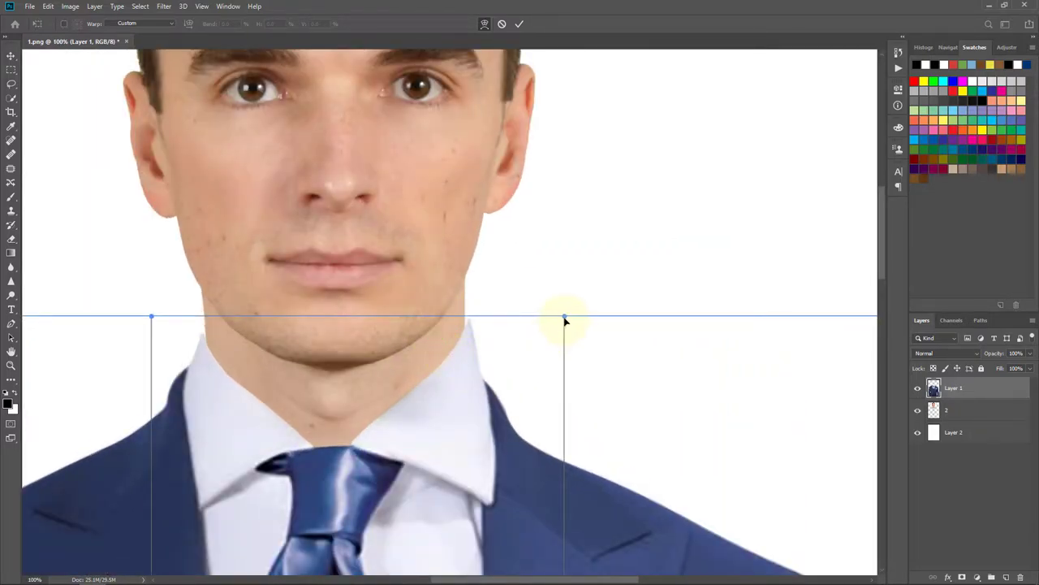
drag(564, 316, 556, 316)
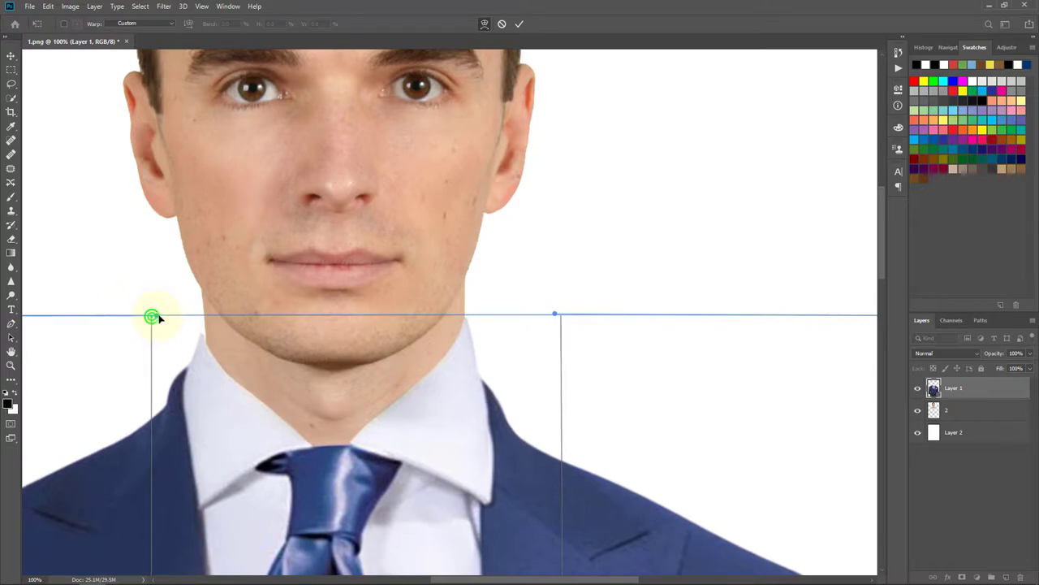
drag(151, 316, 156, 317)
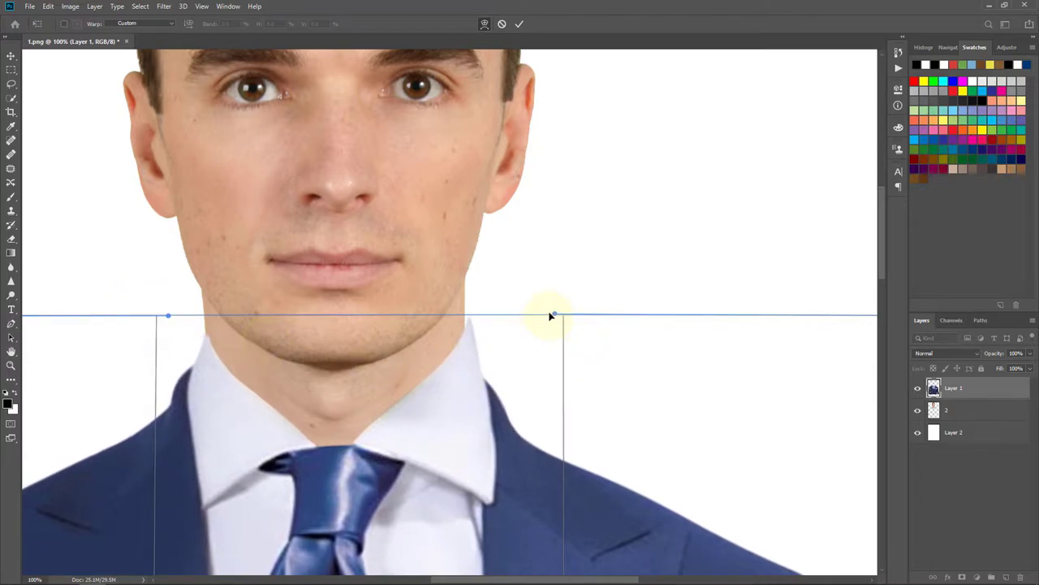
drag(554, 314, 543, 316)
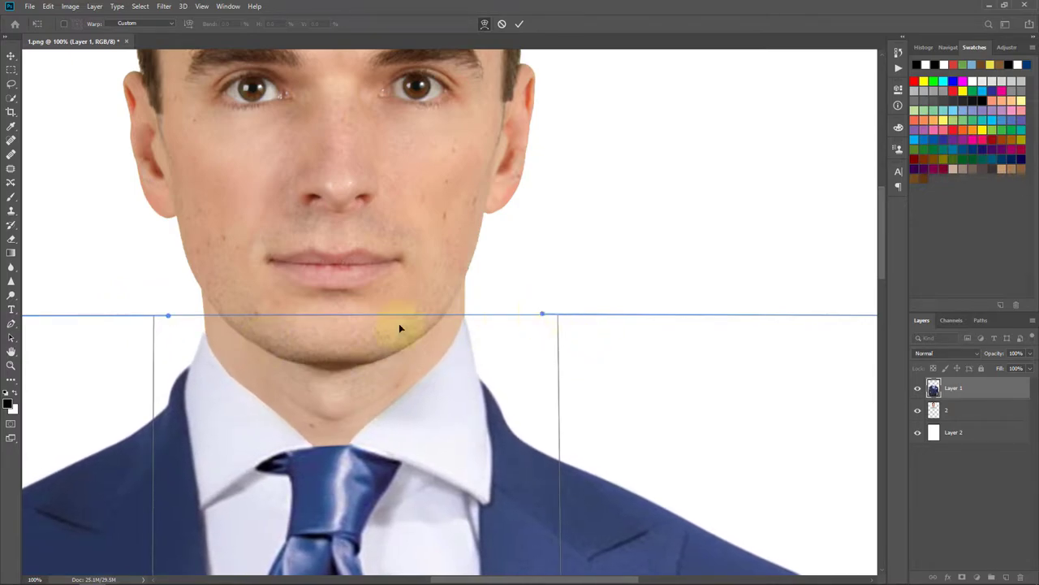
drag(172, 316, 174, 317)
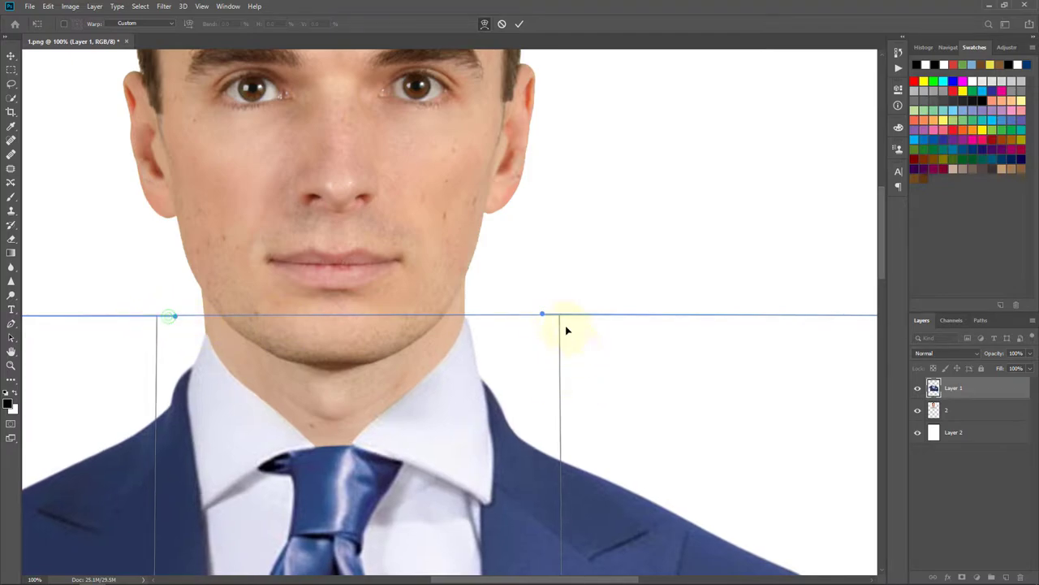
drag(544, 315, 538, 316)
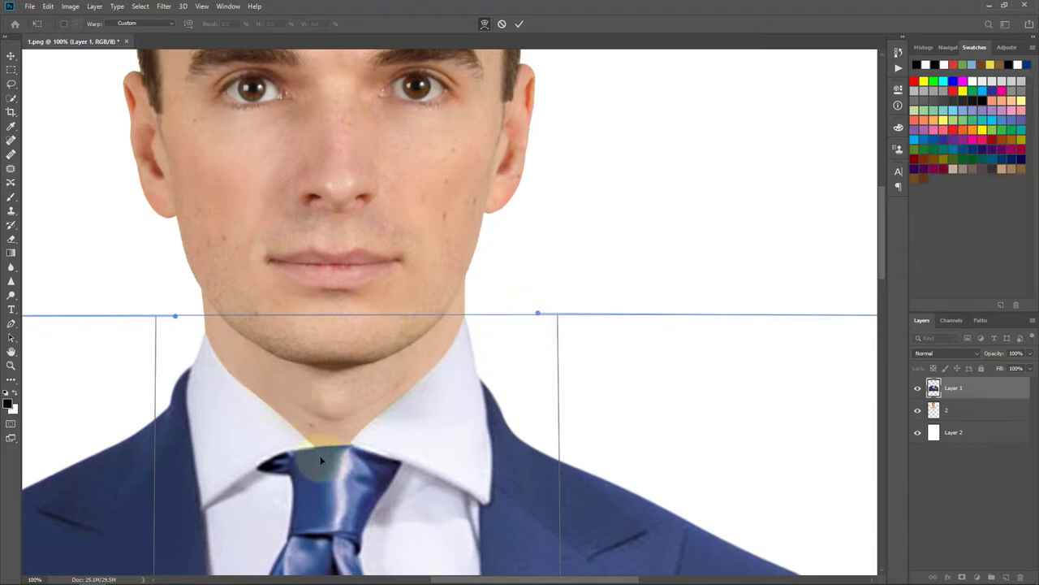
click(518, 25)
Step: Group Layer 1 and layer 2 as Group 1 and move it down
key(ctrl+0)
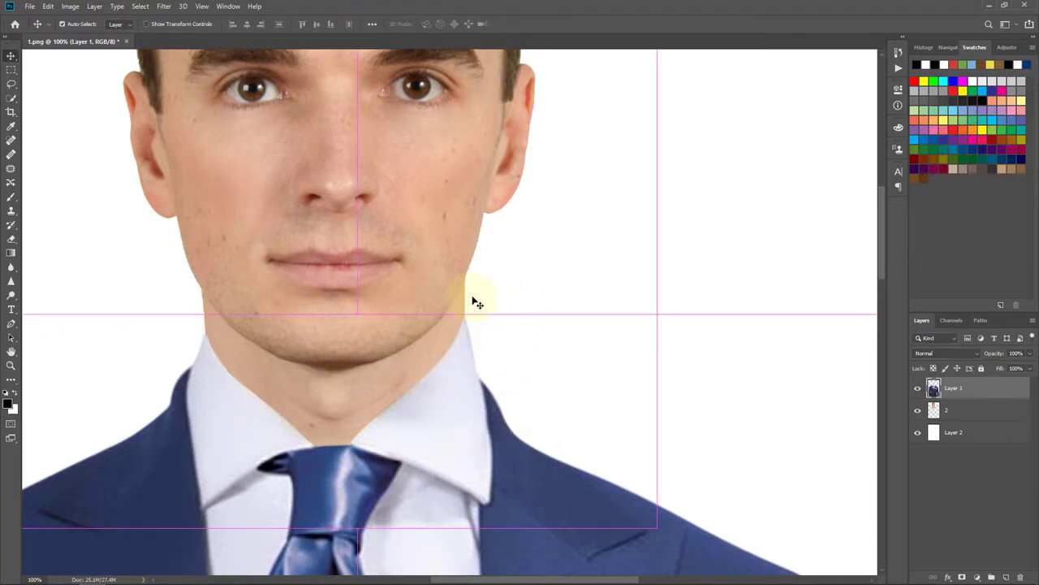
key(ctrl+minus)
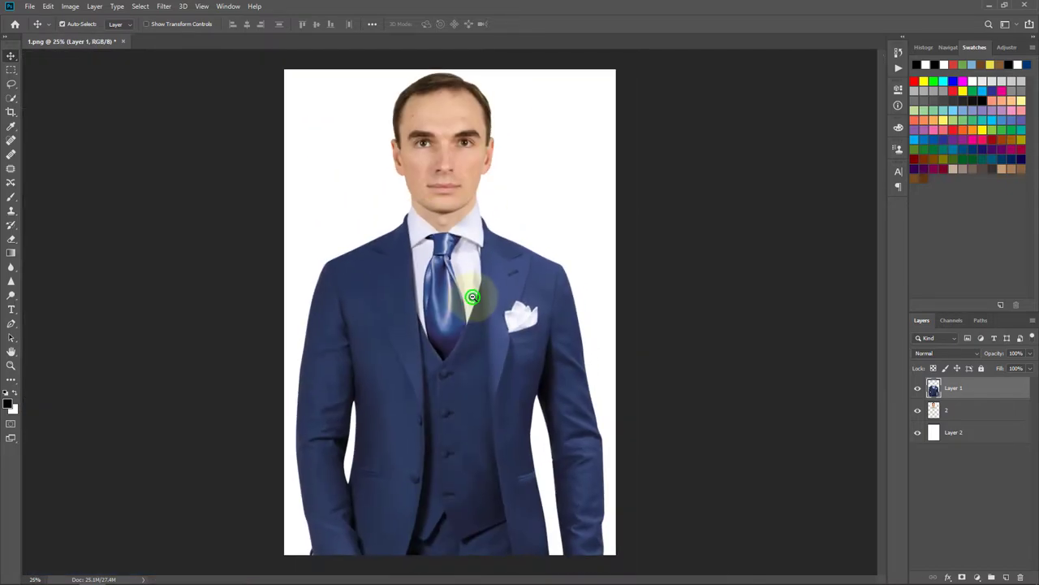
ctrl+click(970, 411)
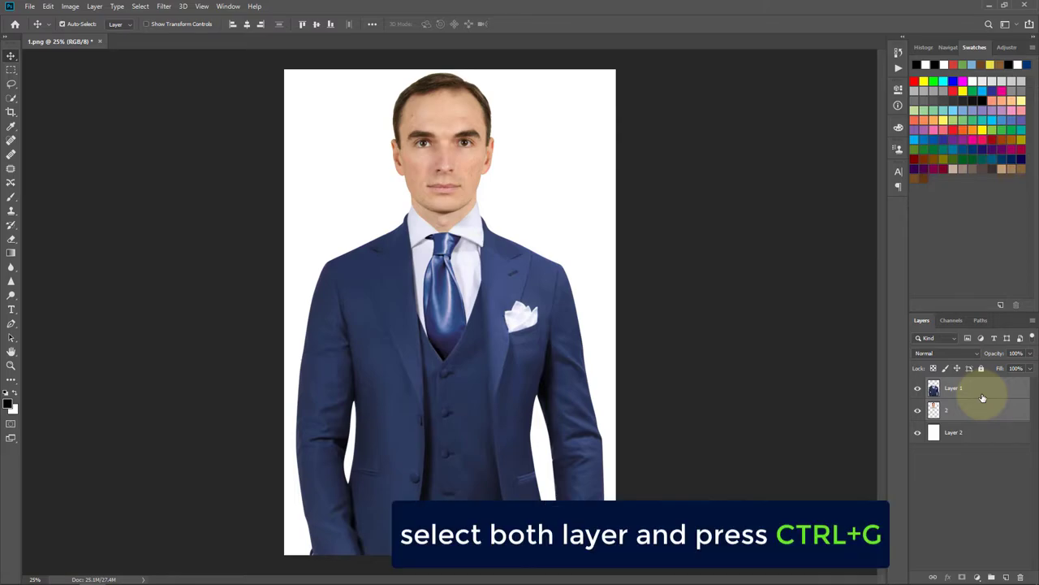
key(ctrl+g)
drag(469, 307, 467, 367)
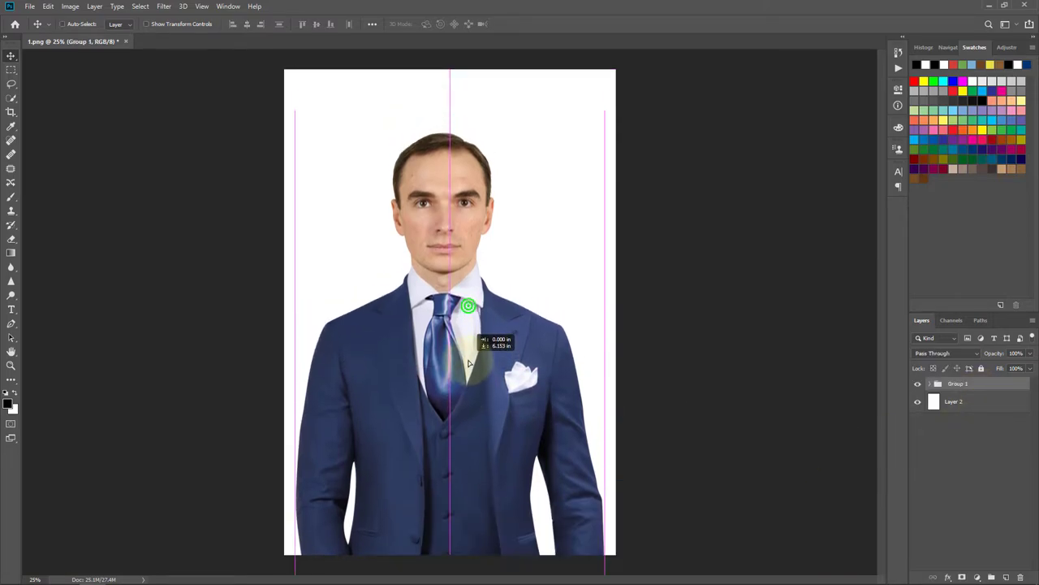
Step: Scale Group 1 up to about 138% and apply it
key(ctrl+minus)
key(ctrl+t)
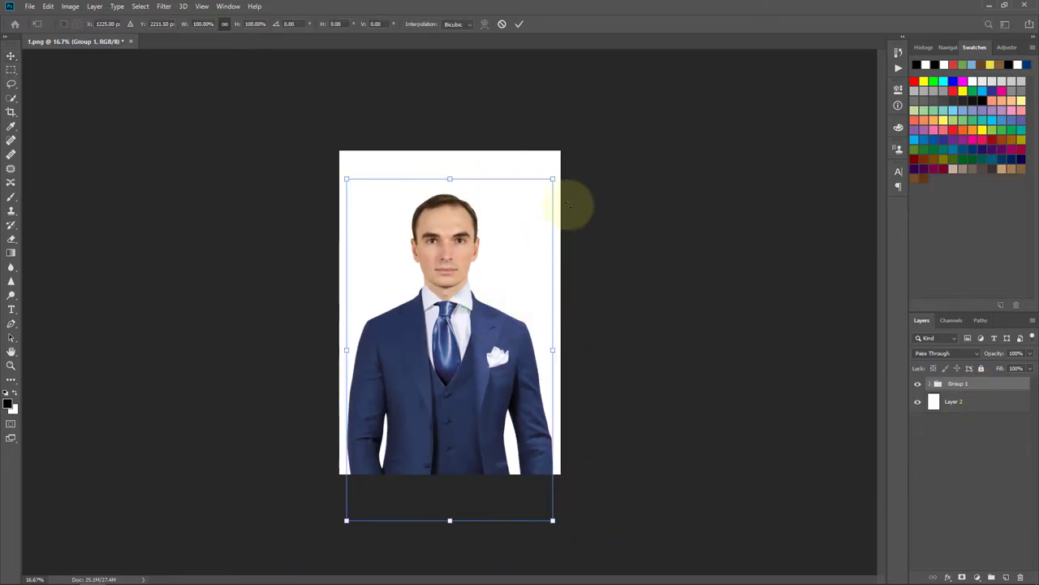
drag(559, 174, 606, 111)
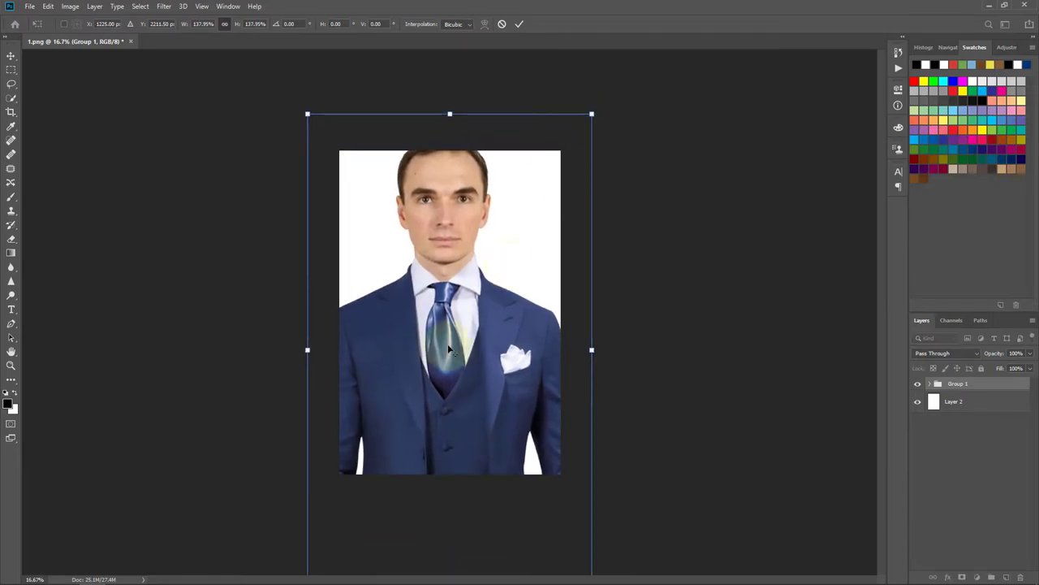
drag(446, 354, 454, 385)
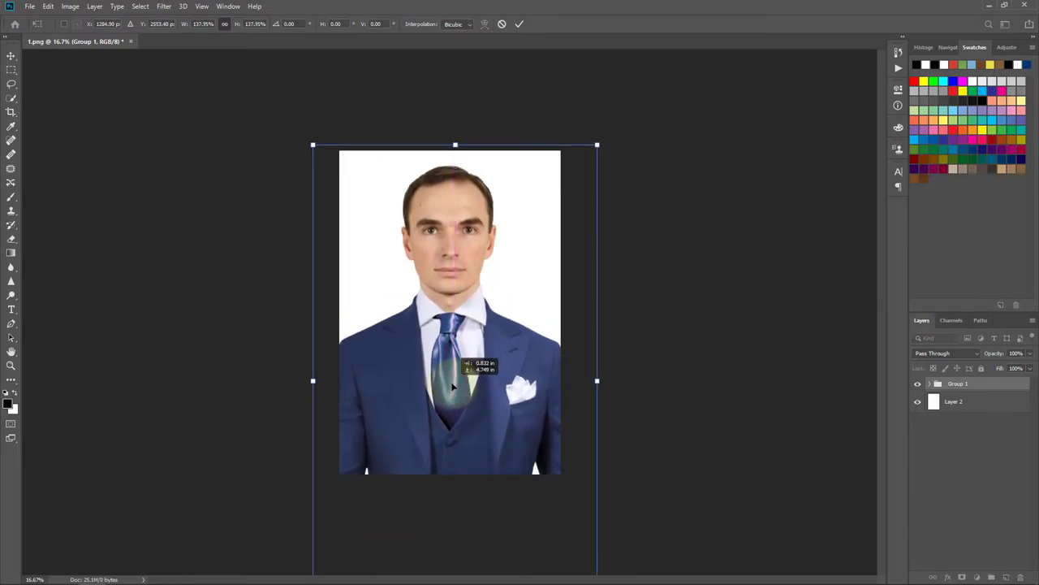
key(Return)
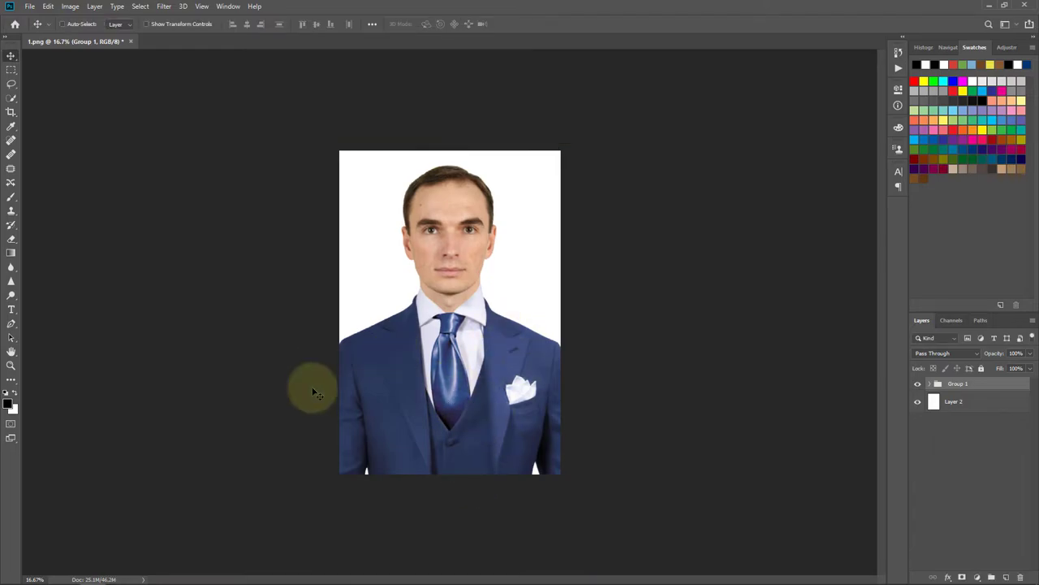
Step: Trim the canvas bottom up to the man's chest for a shorter, passport-style portrait
click(12, 112)
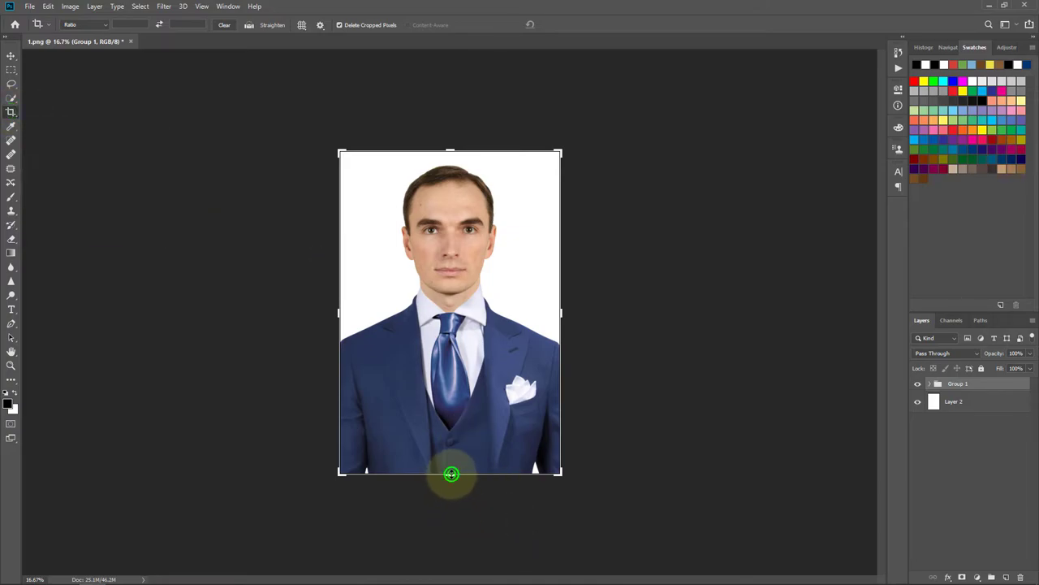
drag(450, 473, 454, 449)
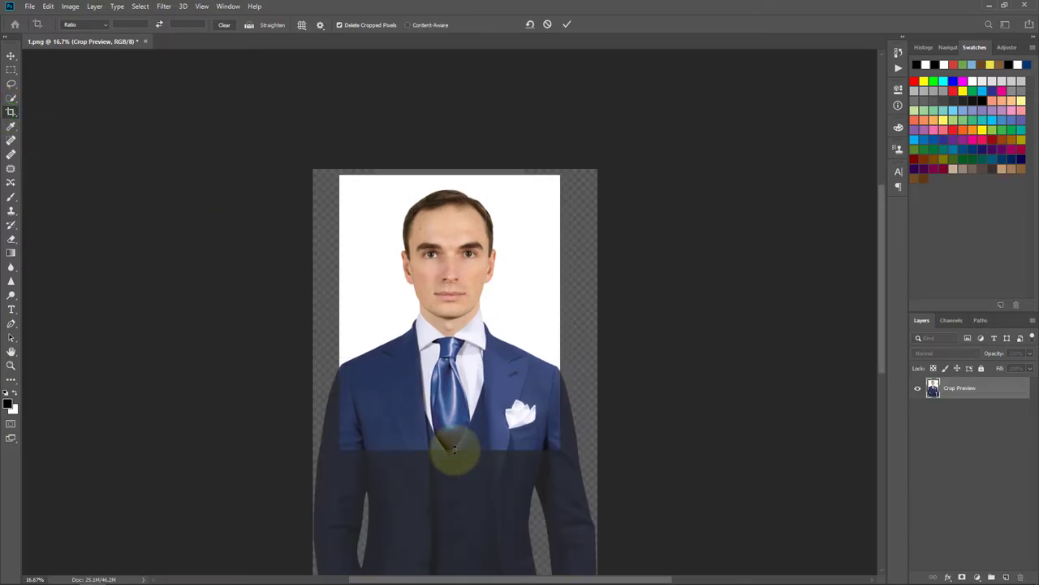
key(Return)
key(ctrl+minus)
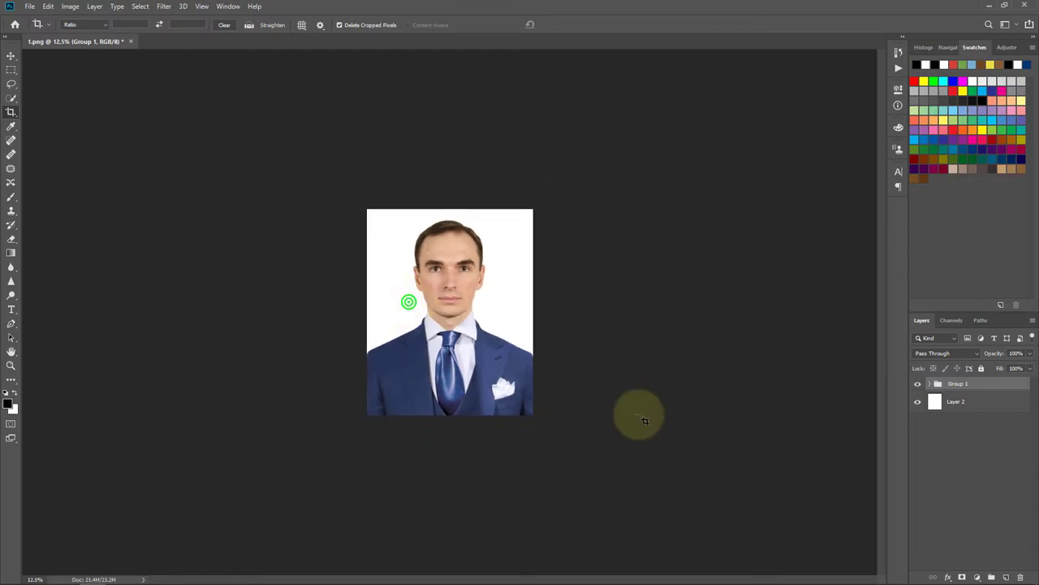
click(9, 57)
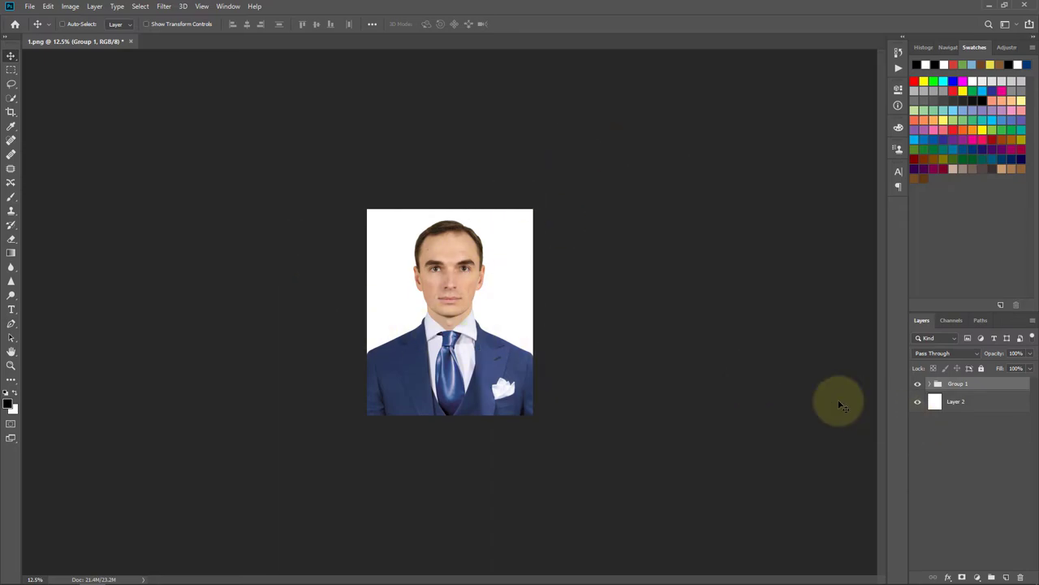
key(ctrl+0)
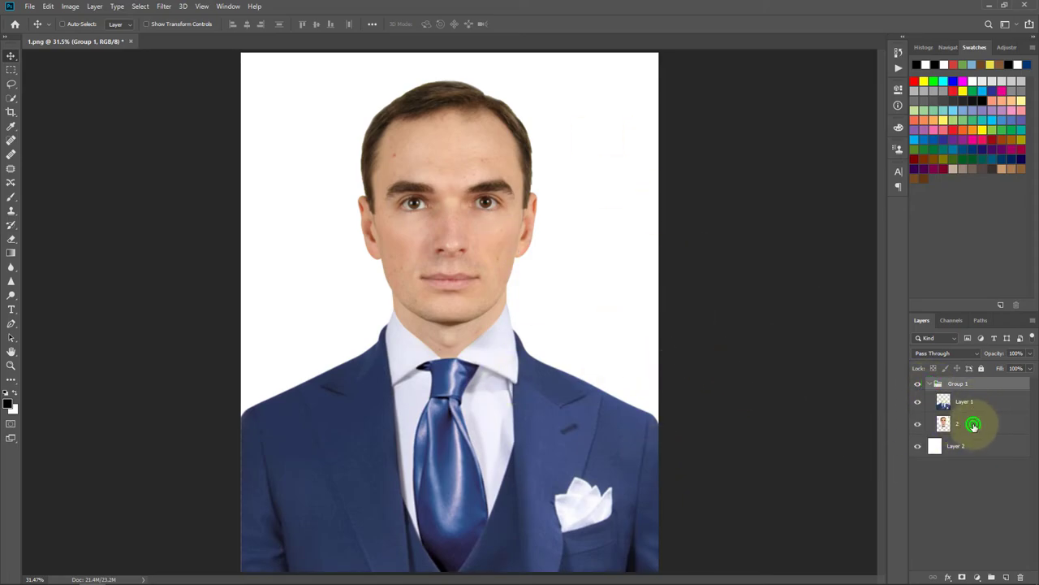
click(973, 424)
click(917, 425)
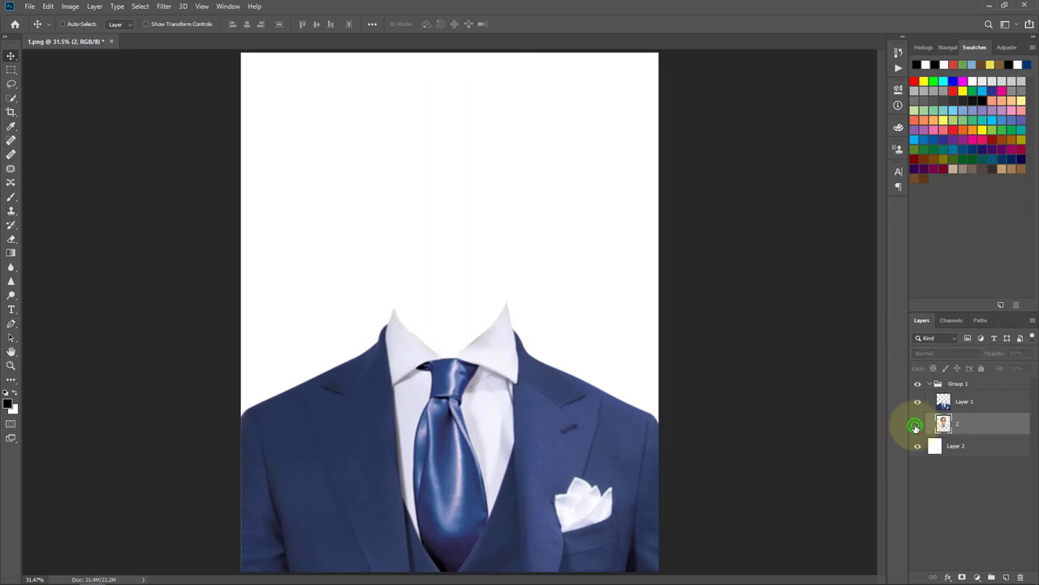
click(916, 425)
click(917, 426)
click(916, 426)
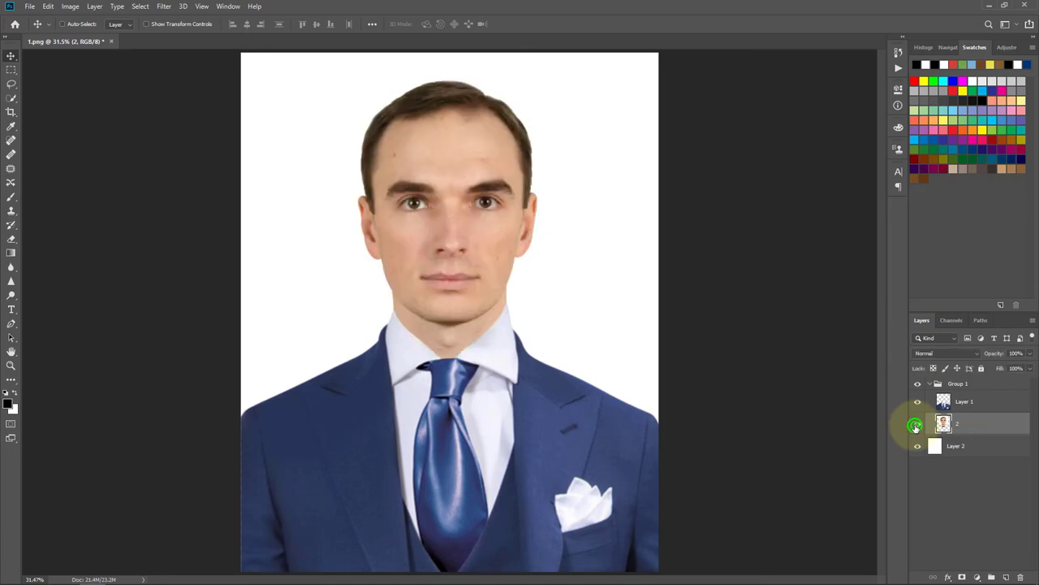
click(930, 384)
alt+click(541, 199)
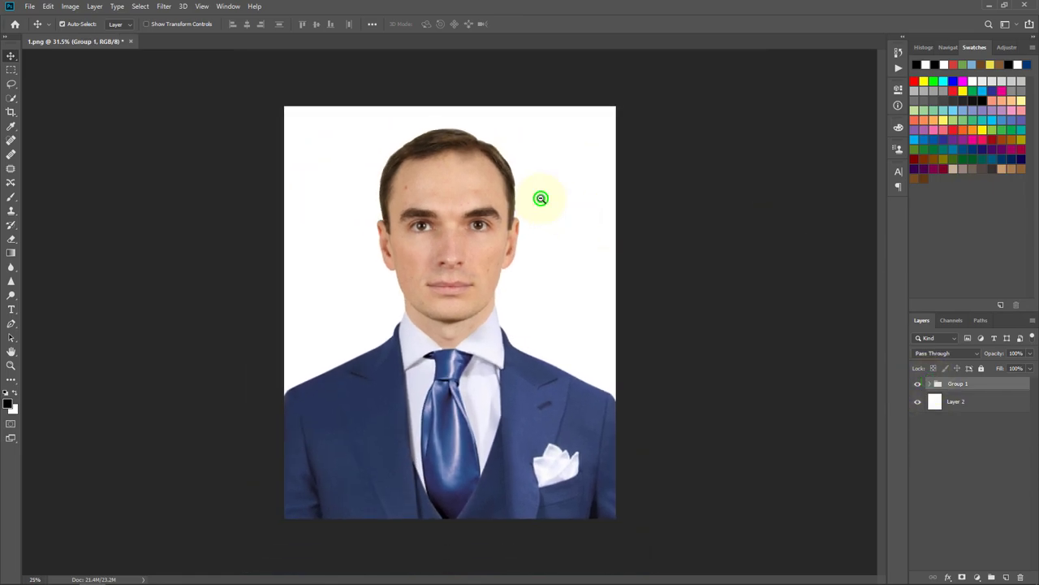